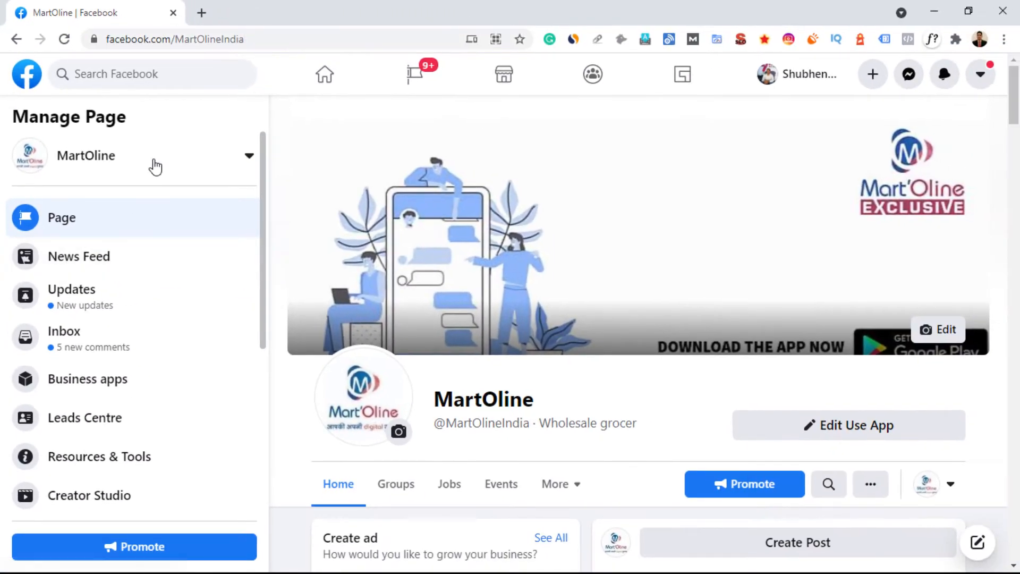
left_click(367, 390)
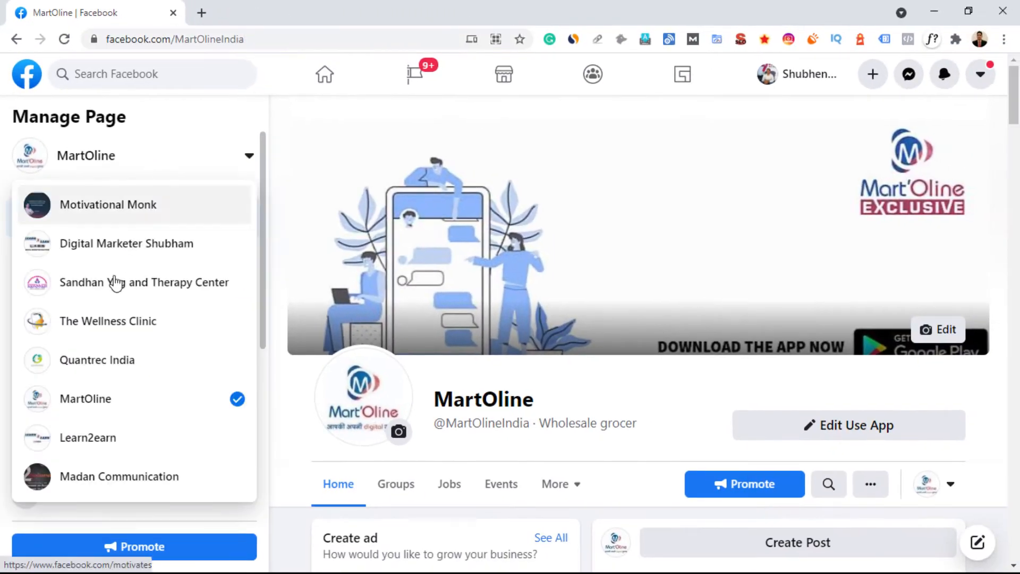
left_click(110, 436)
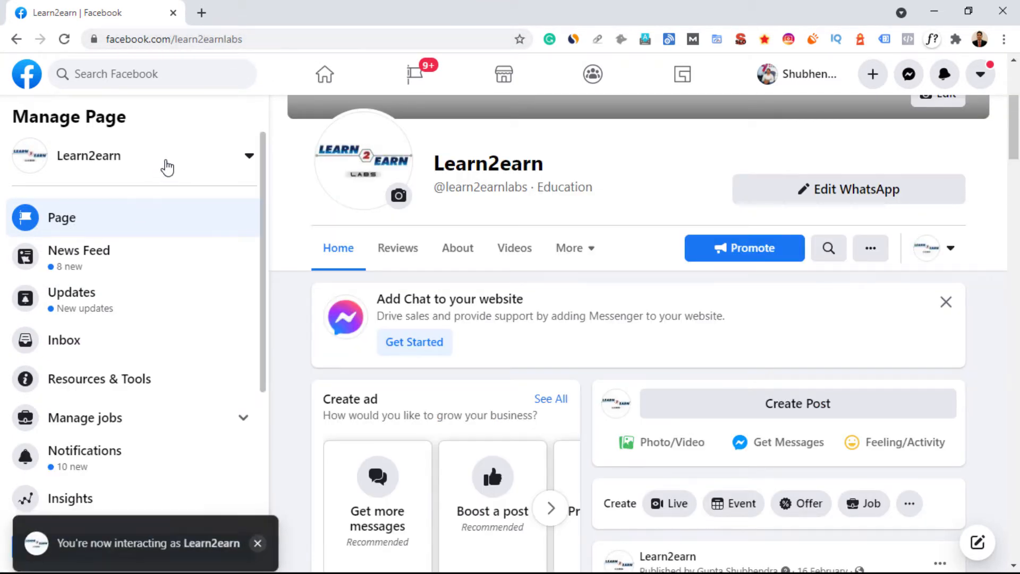
left_click(164, 161)
left_click(134, 256)
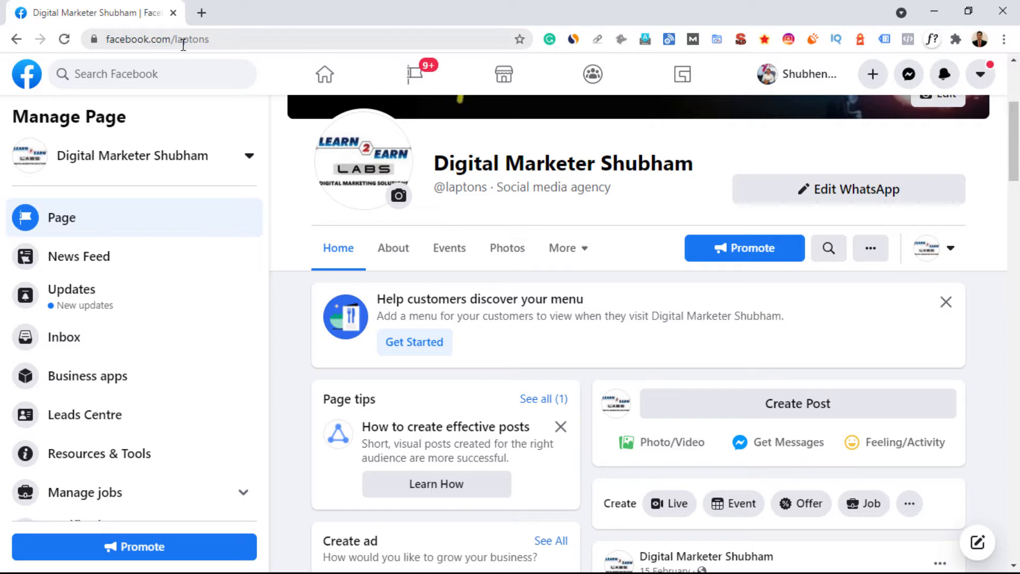
left_click_drag(1013, 154, 1017, 118)
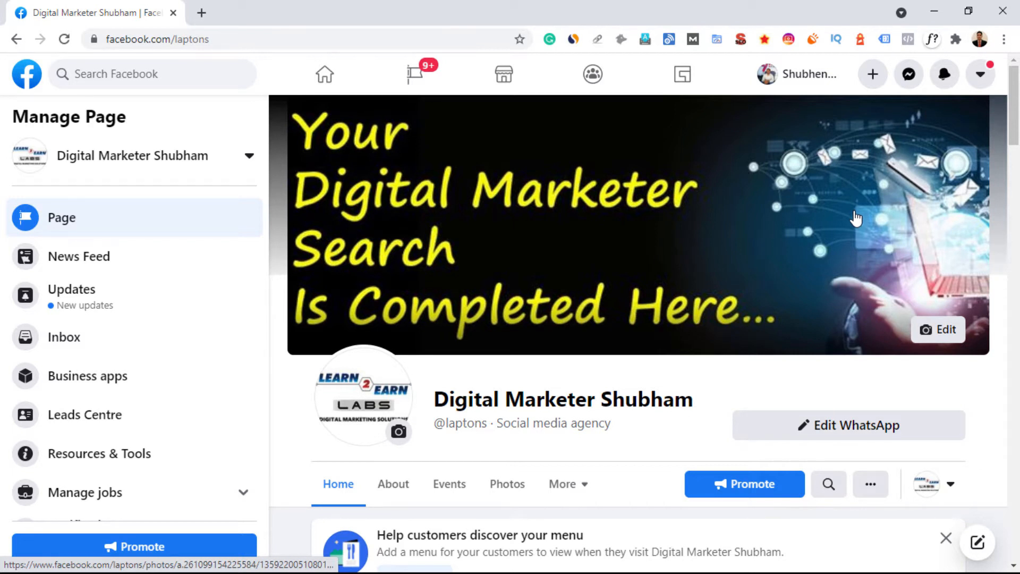
left_click(284, 39)
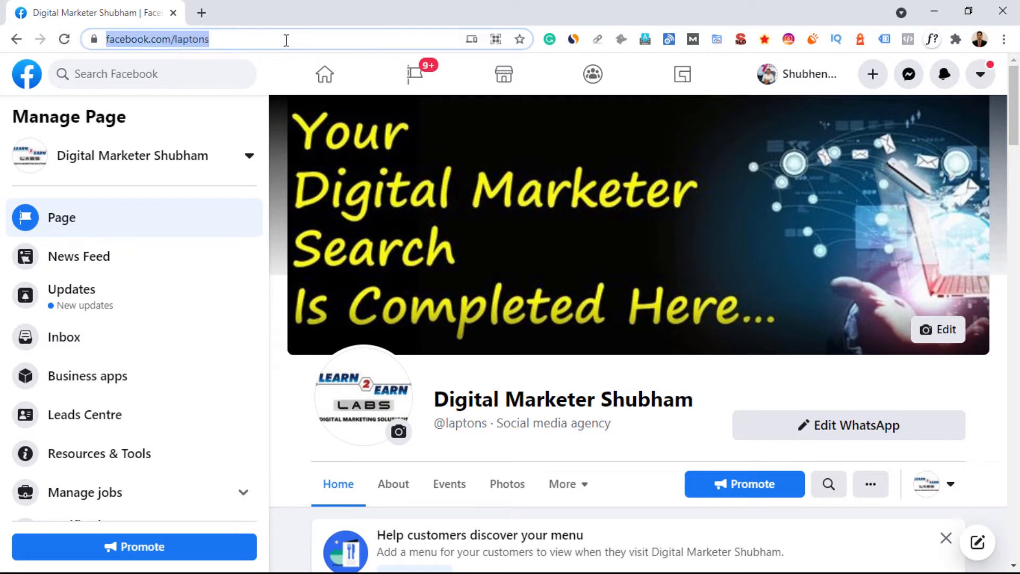
left_click(286, 40)
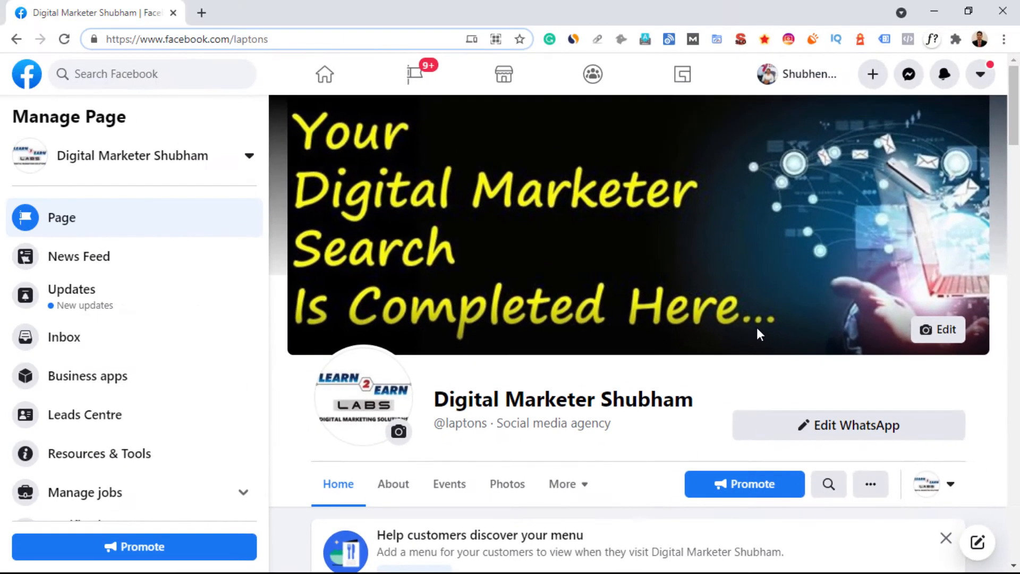
left_click(869, 430)
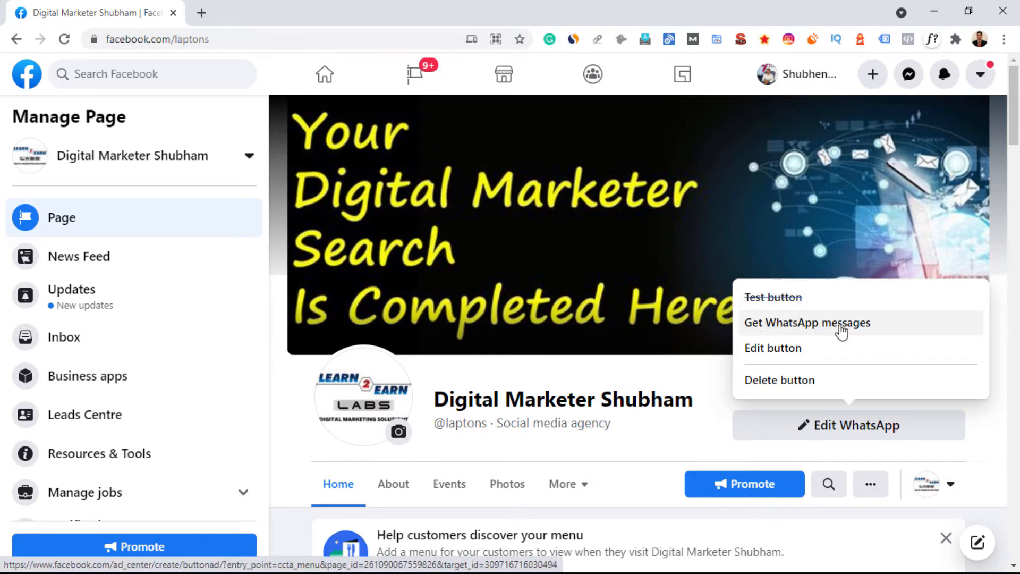
left_click(795, 349)
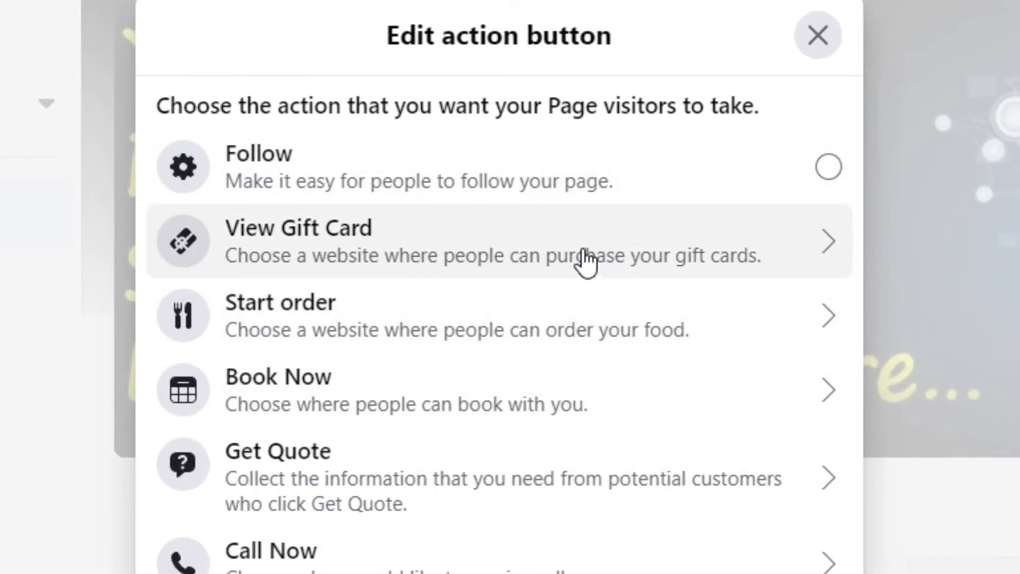
scroll(489, 357, "down", 2)
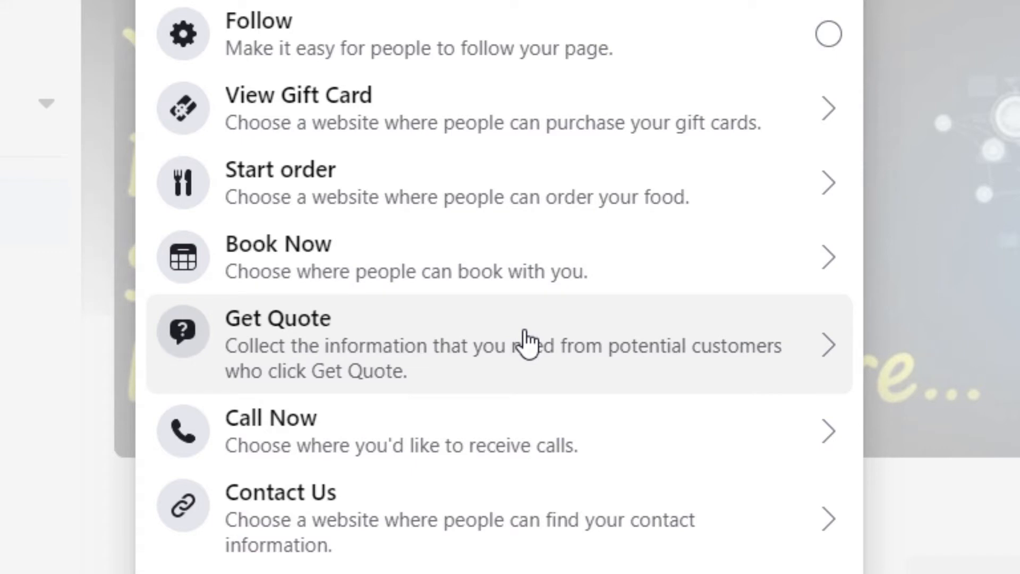
scroll(542, 371, "down", 3)
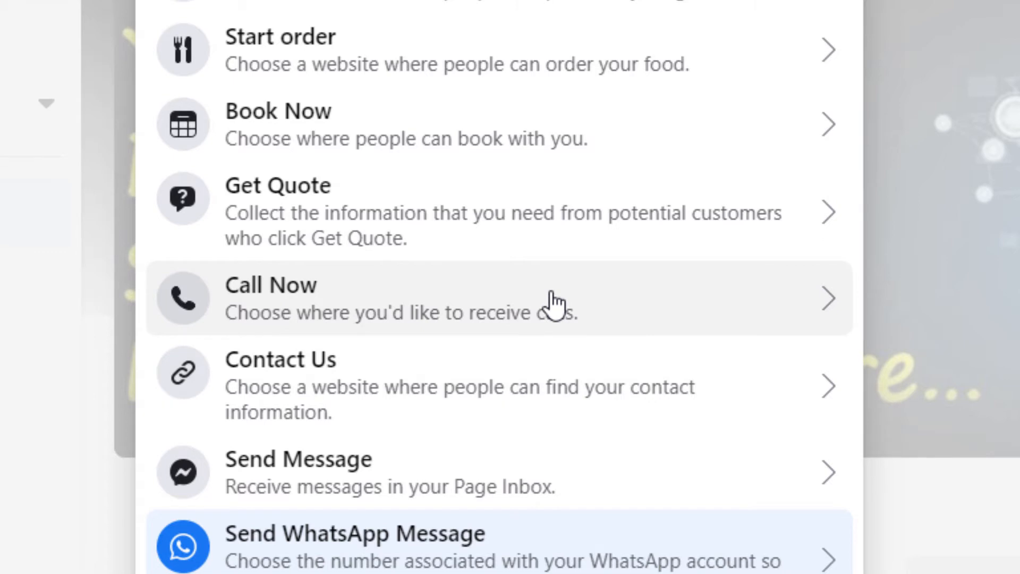
scroll(531, 404, "down", 4)
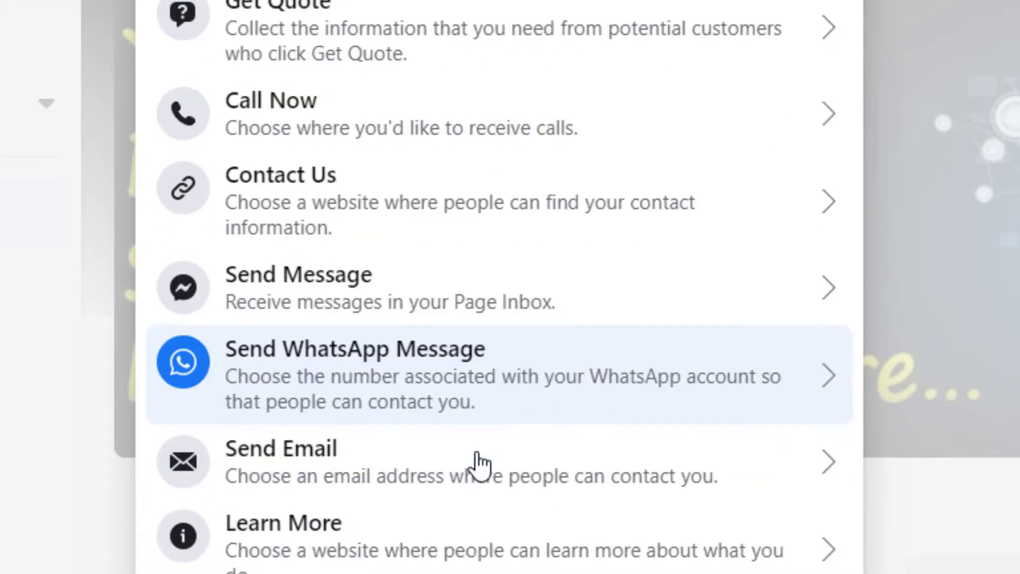
scroll(478, 462, "down", 2)
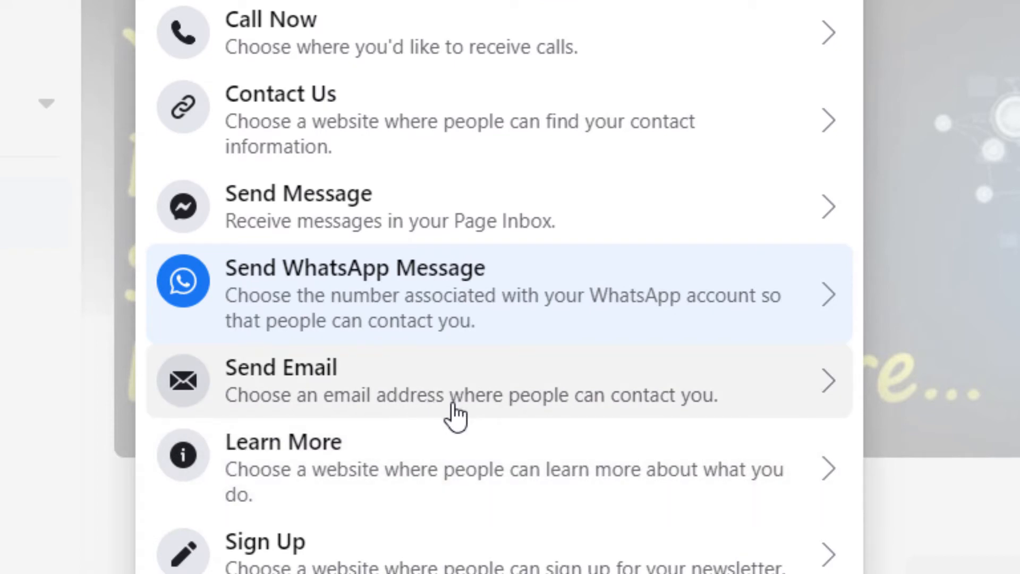
scroll(475, 420, "down", 2)
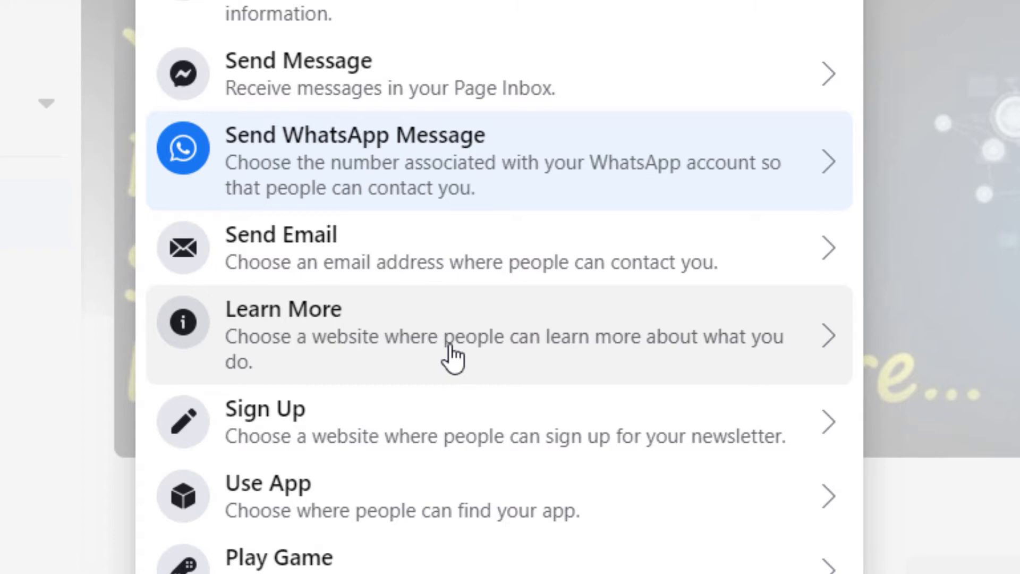
scroll(449, 358, "down", 1)
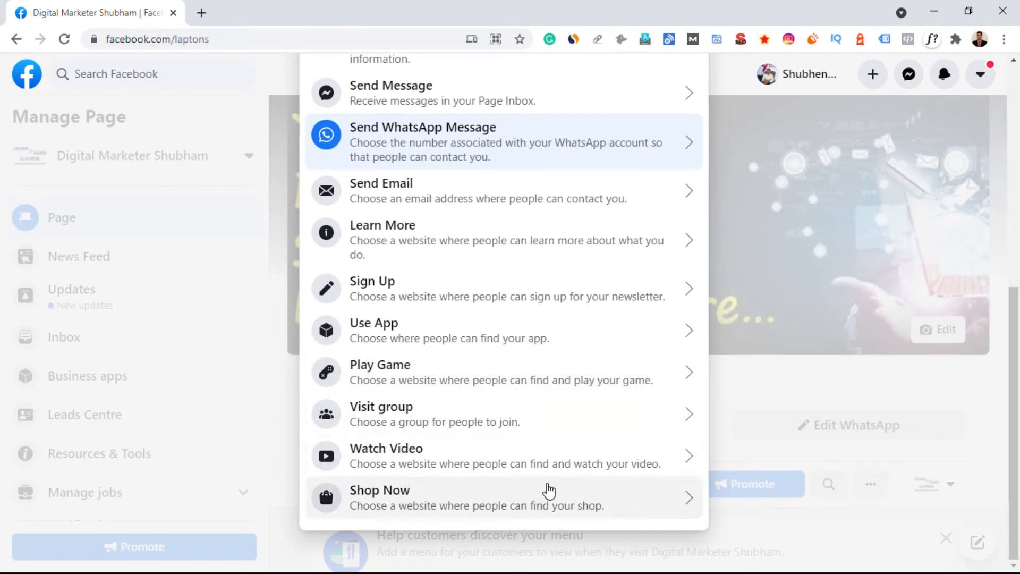
scroll(540, 343, "up", 8)
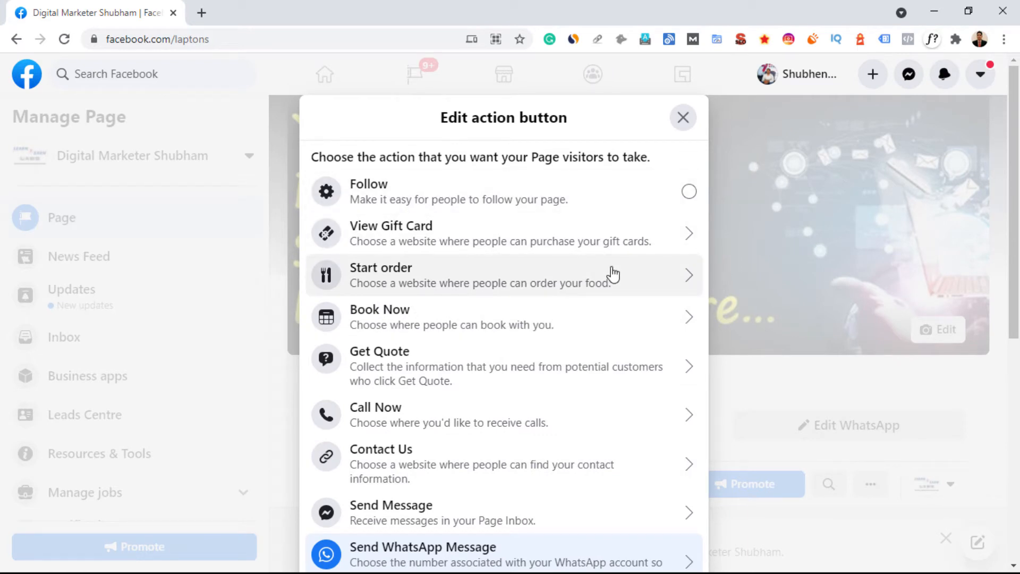
left_click(777, 260)
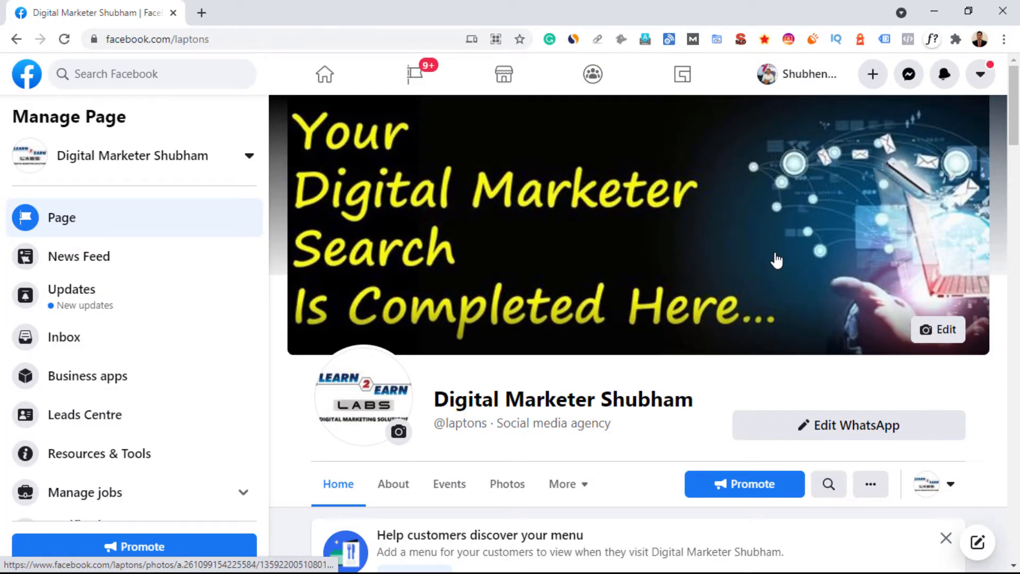
- Open the form for creating a new Page and look up categories matching "digital"
left_click(872, 75)
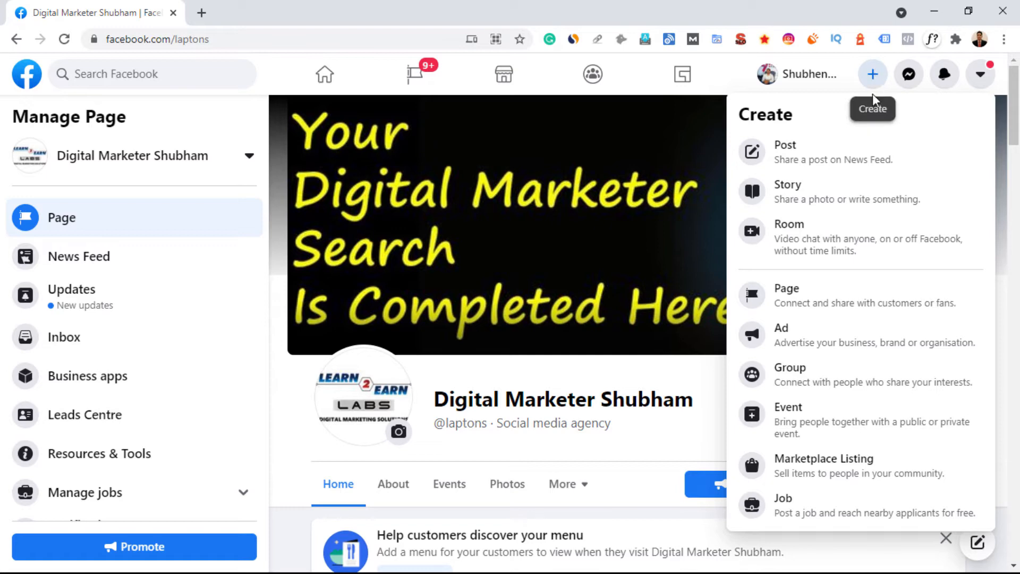
left_click(824, 297)
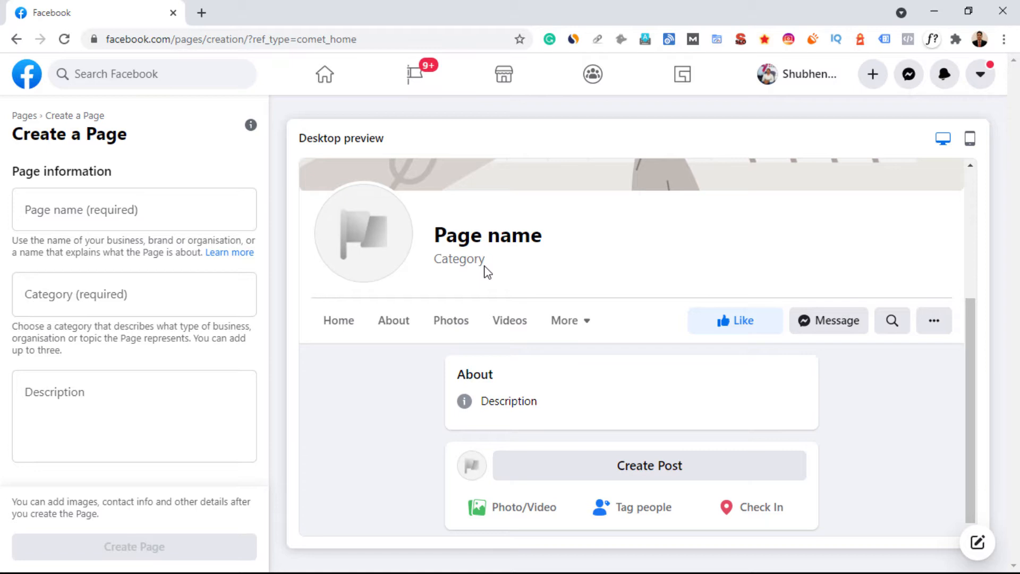
left_click(100, 283)
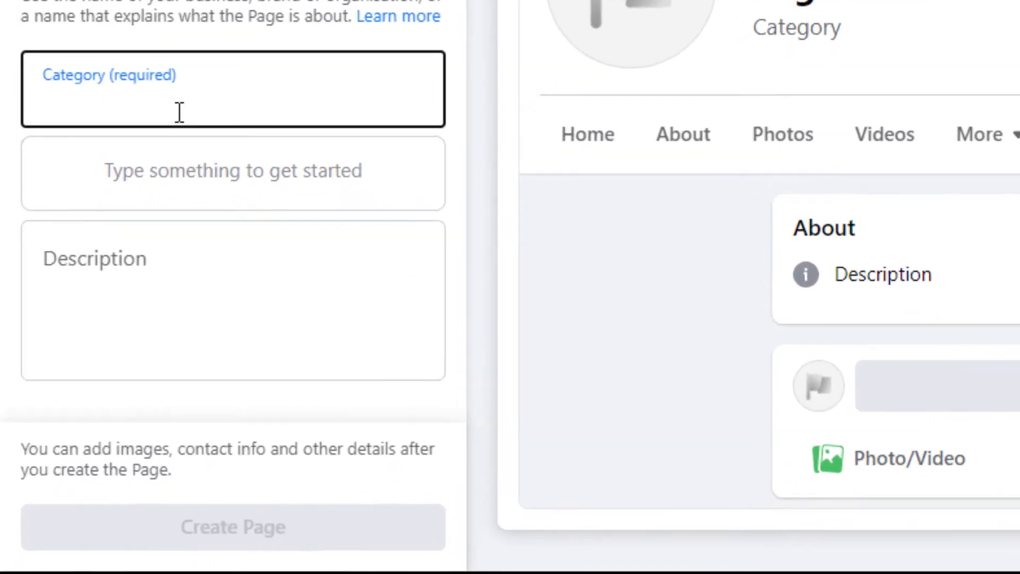
type("digital")
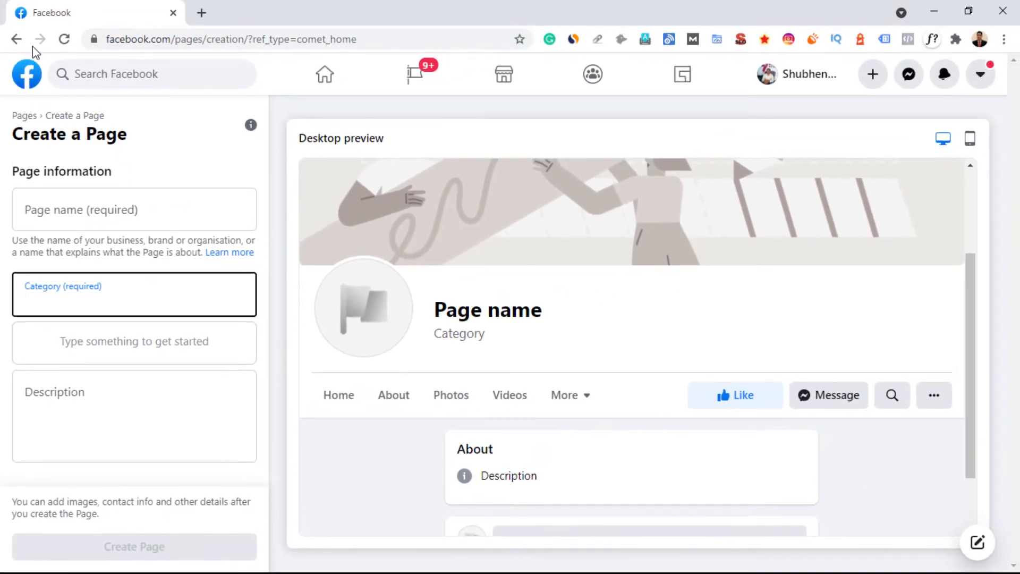
- Return to the Learn2earn page and open its page information for editing
left_click(16, 39)
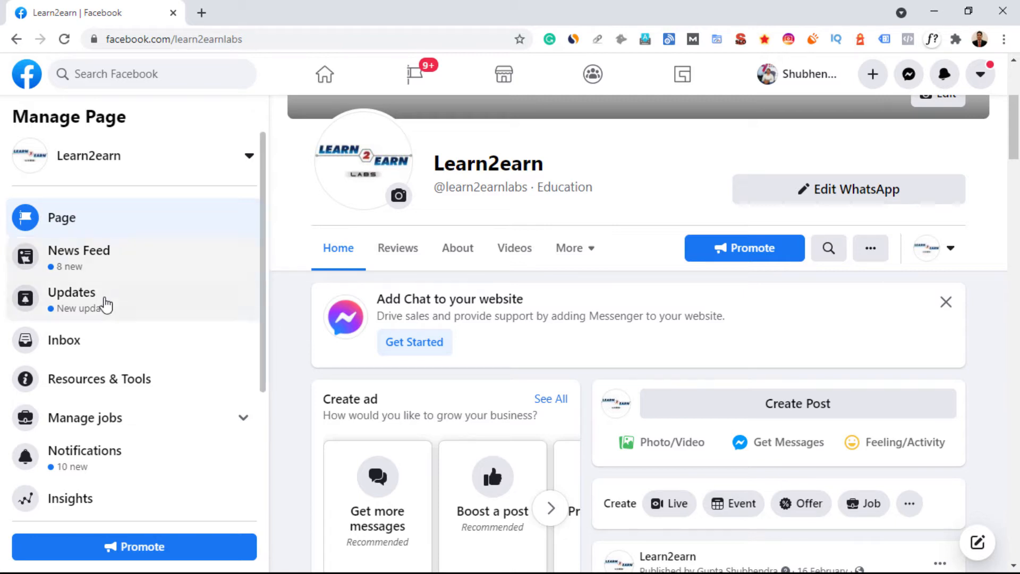
scroll(114, 419, "down", 3)
scroll(96, 458, "down", 1)
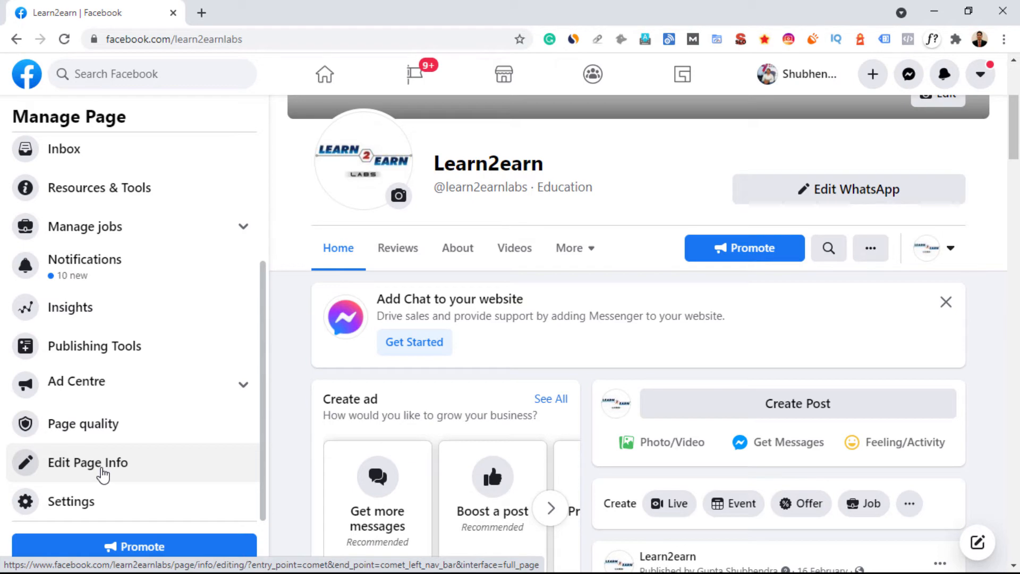
left_click(102, 473)
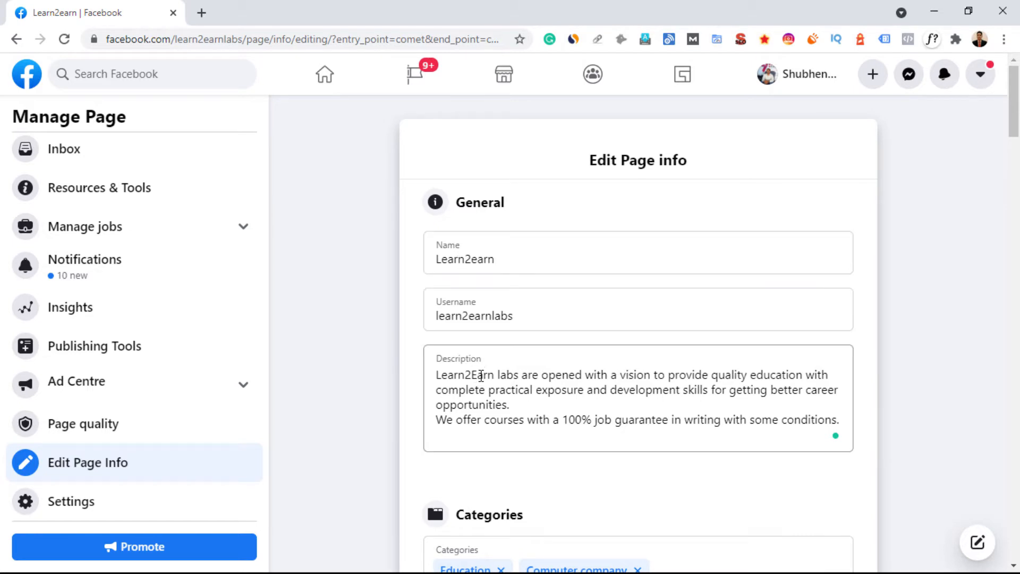
- Review the Learn2earn page's description, categories and contact details, including the website
left_click_drag(843, 420, 415, 365)
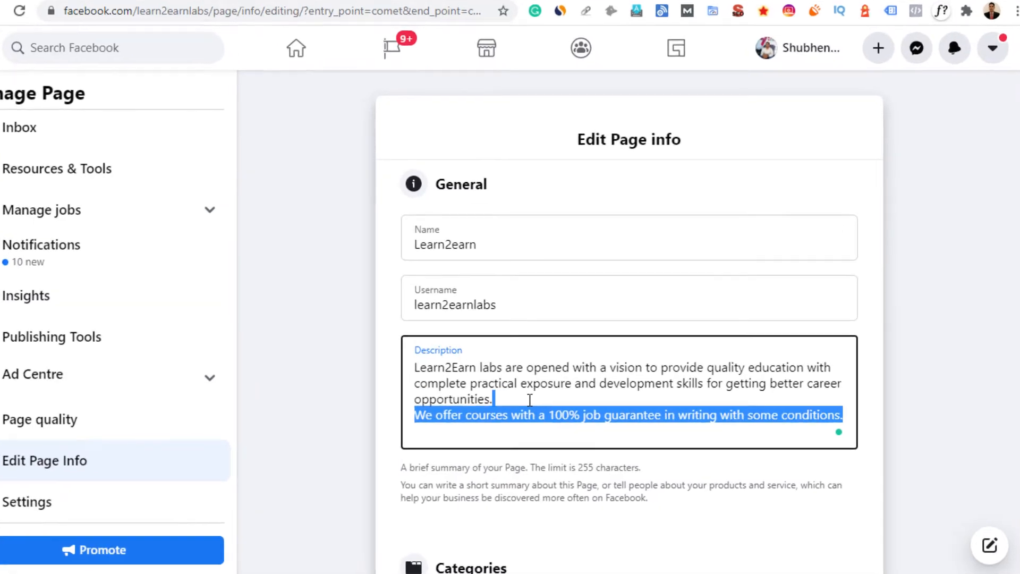
left_click(687, 413)
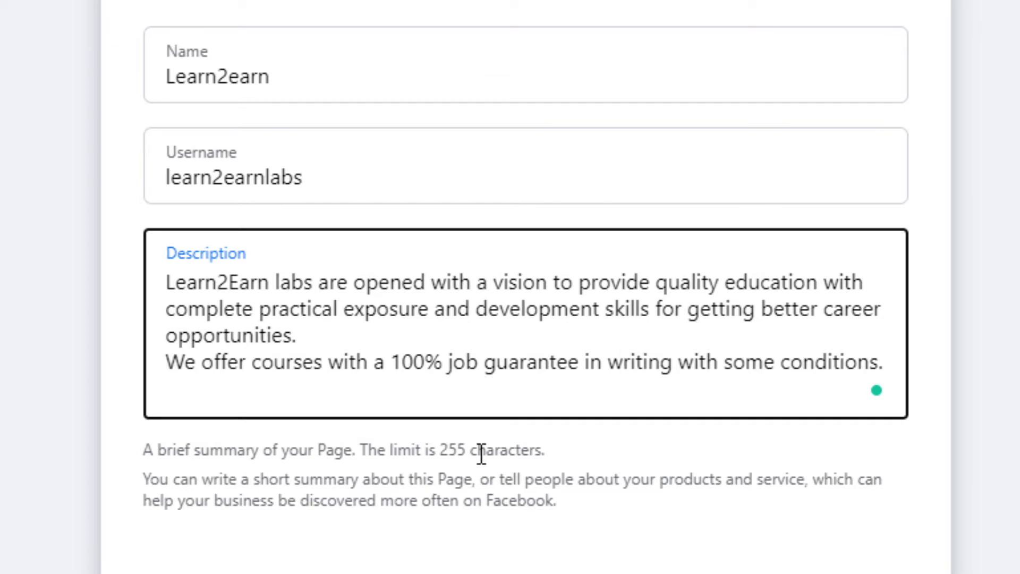
left_click(623, 361)
scroll(510, 2, "down", 5)
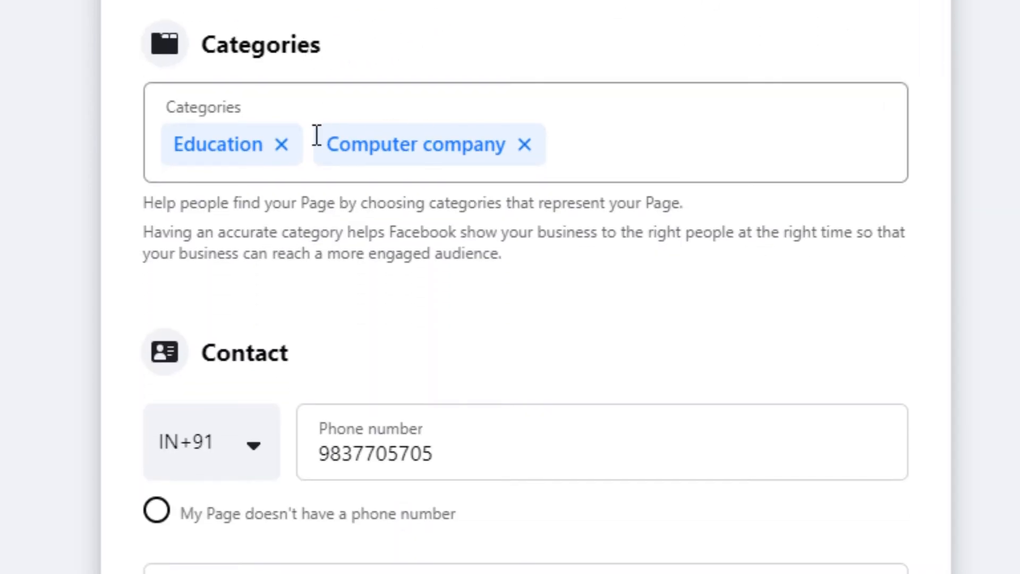
scroll(637, 159, "down", 5)
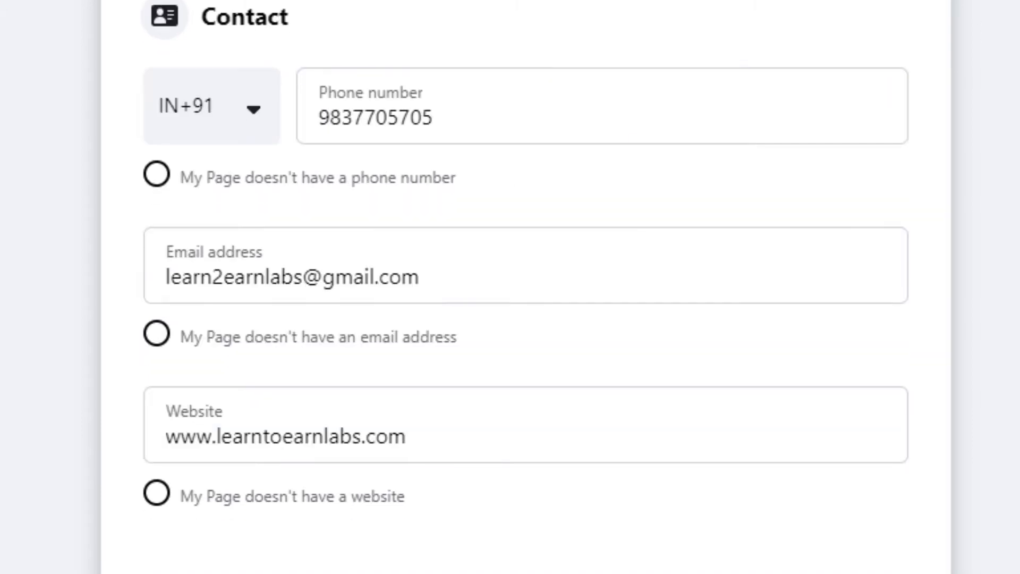
scroll(525, 287, "down", 2)
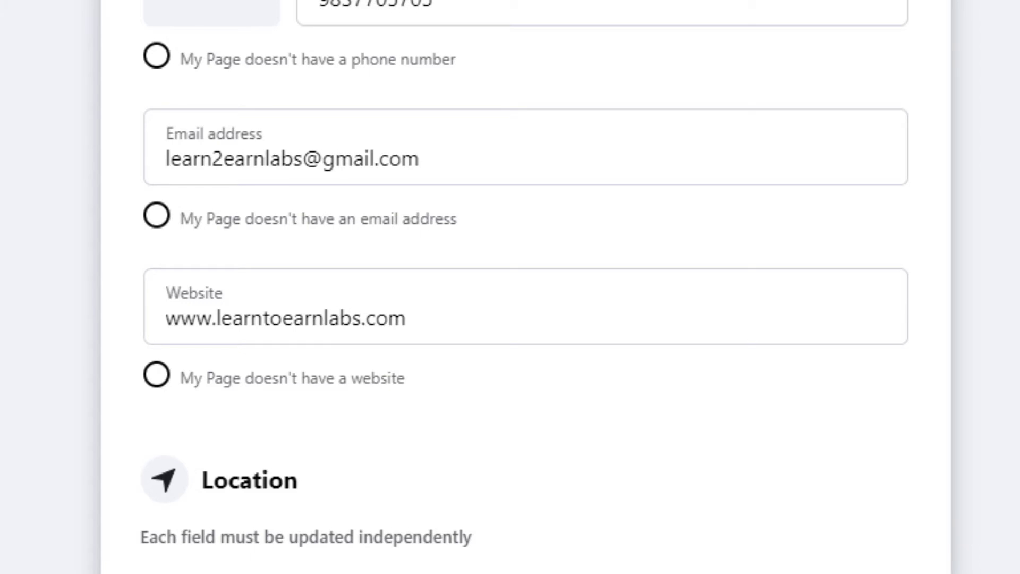
left_click(455, 322)
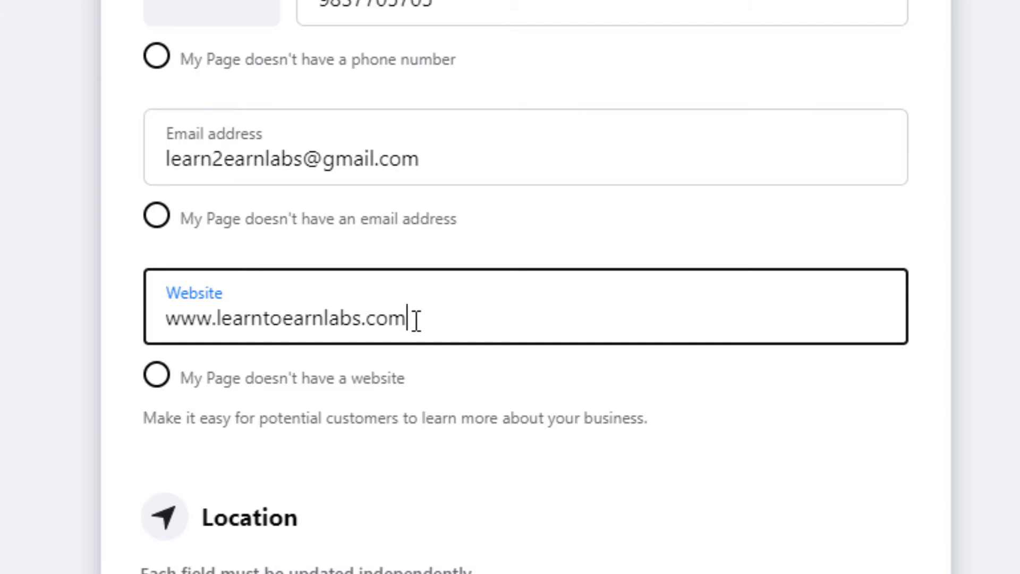
- Examine the page's location, service area and weekly opening hours settings
scroll(401, 388, "down", 6)
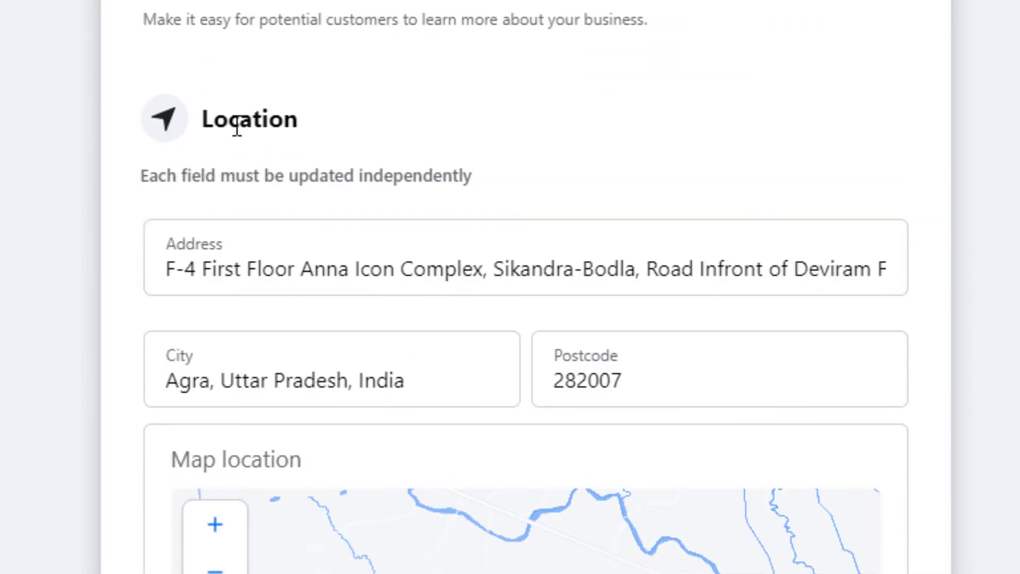
scroll(393, 334, "down", 6)
scroll(482, 381, "down", 2)
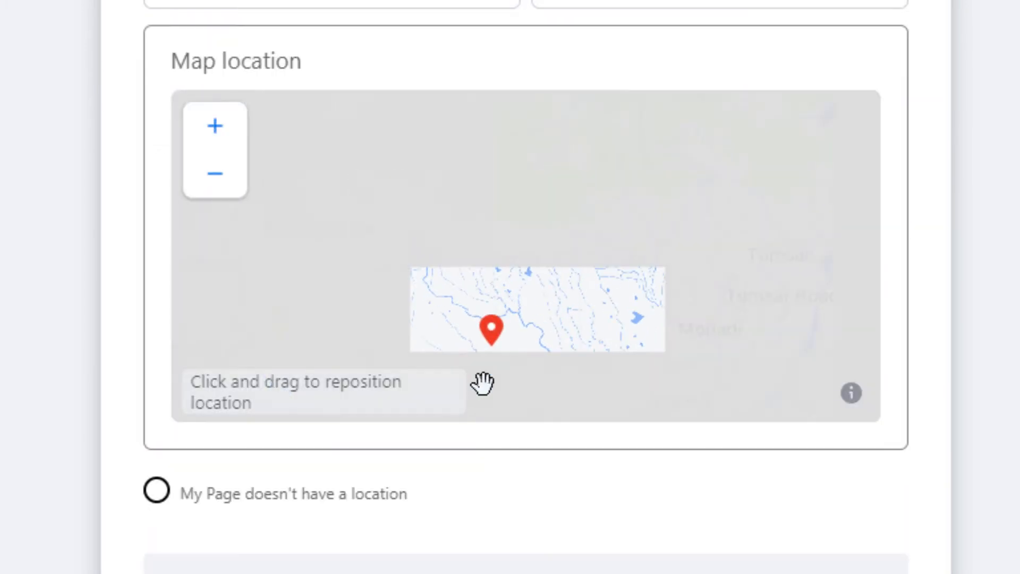
scroll(528, 553, "down", 6)
scroll(334, 295, "down", 4)
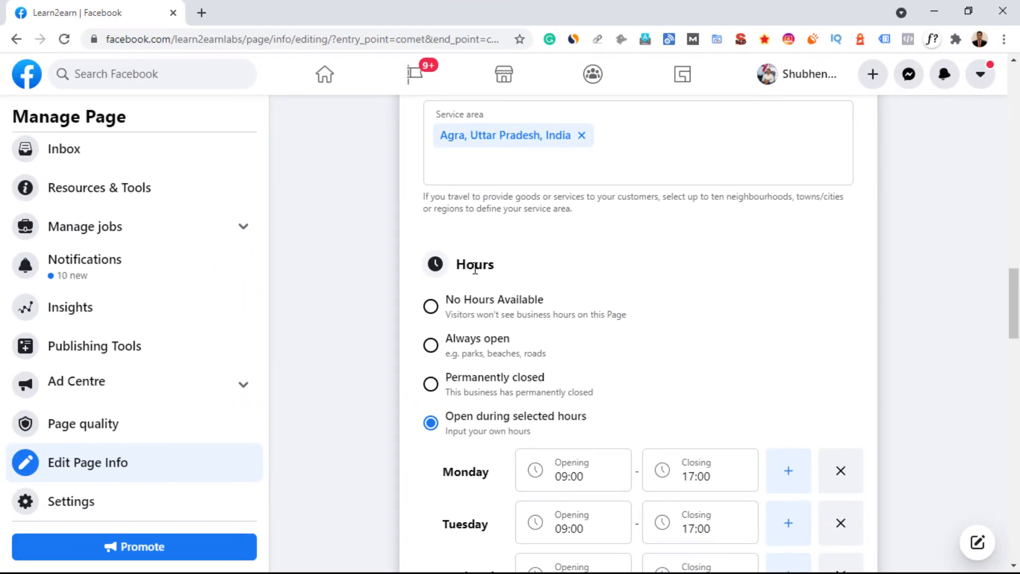
scroll(494, 284, "down", 3)
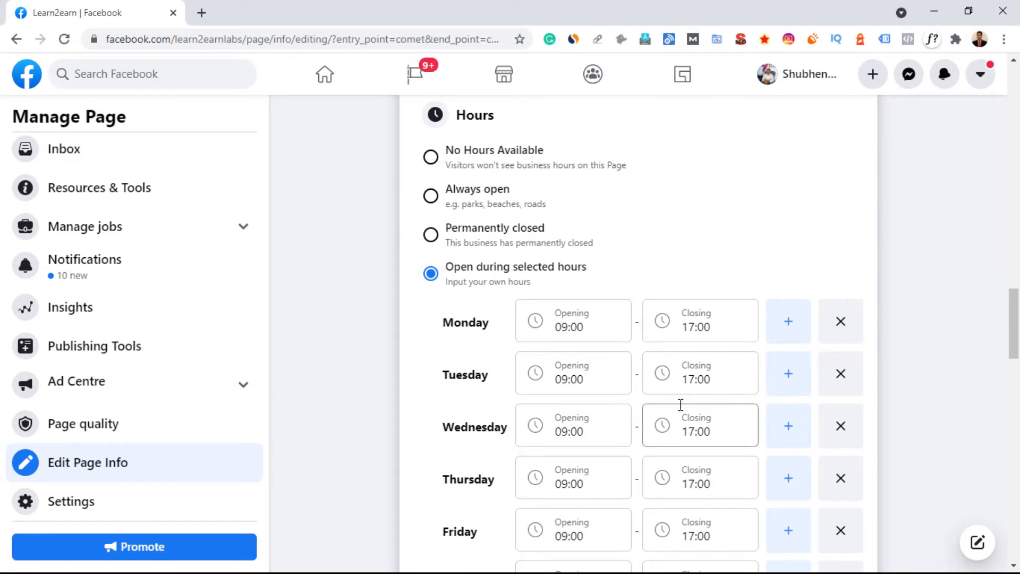
scroll(677, 403, "down", 2)
scroll(673, 401, "up", 2)
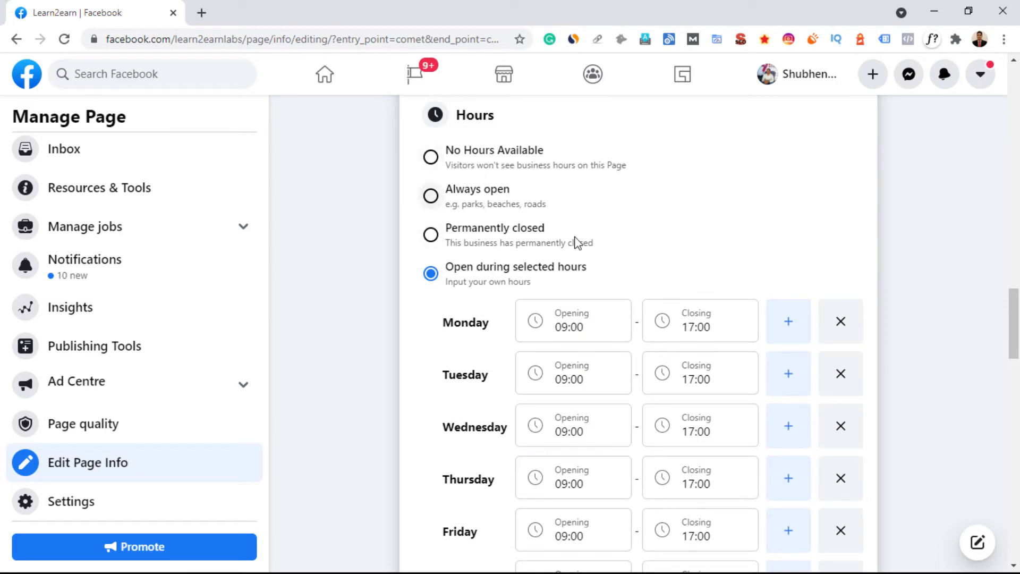
scroll(620, 349, "down", 2)
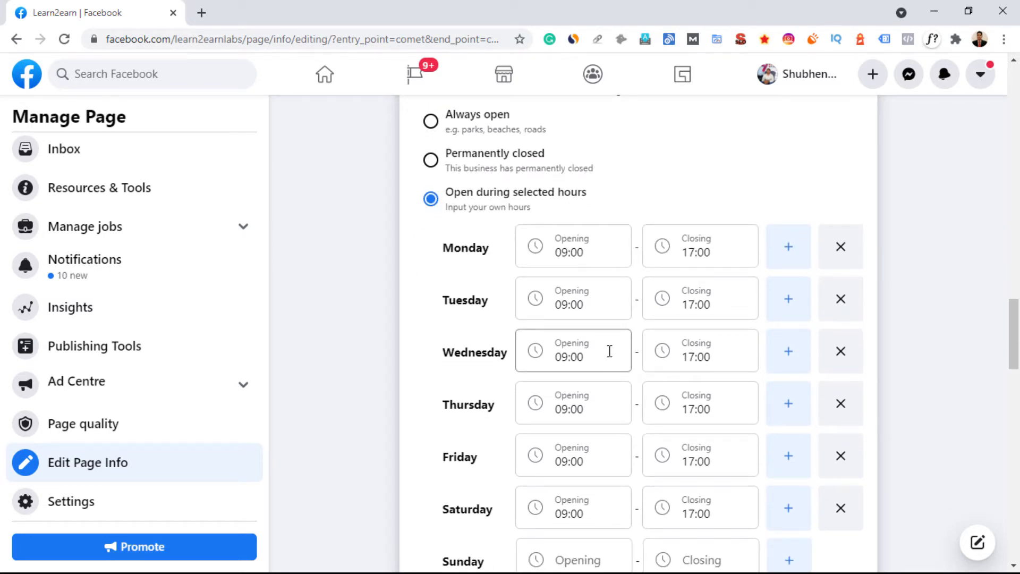
- Examine the temporary service changes, privacy policy, products, QR code, Wi-Fi and price range sections of the page information
scroll(609, 350, "down", 7)
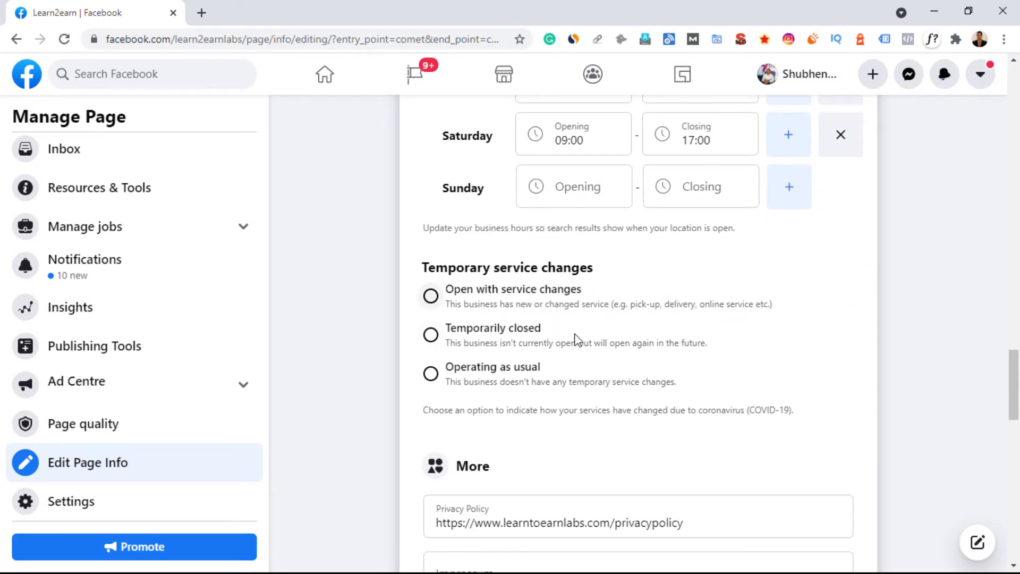
scroll(570, 351, "down", 3)
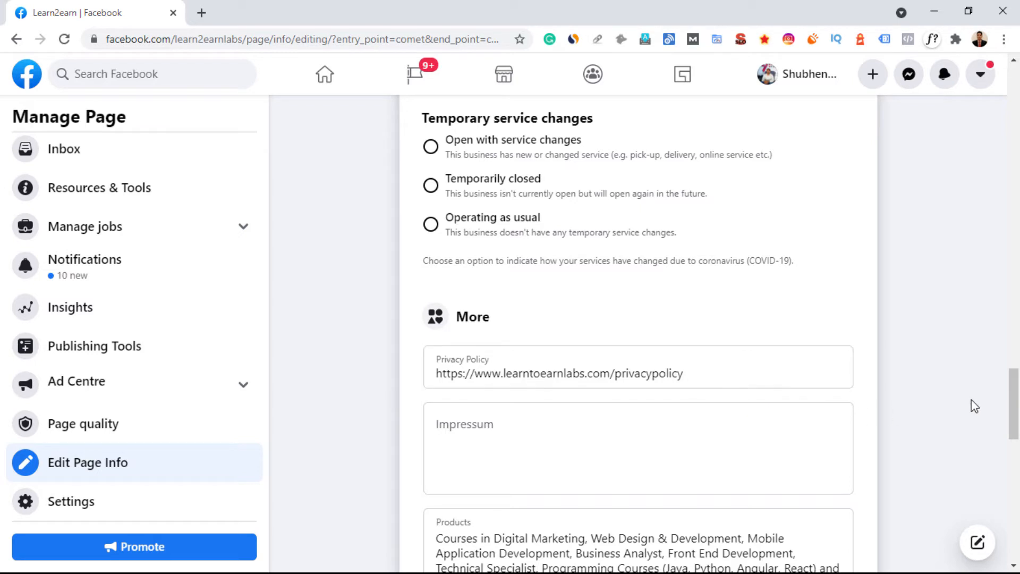
scroll(1014, 404, "down", 4)
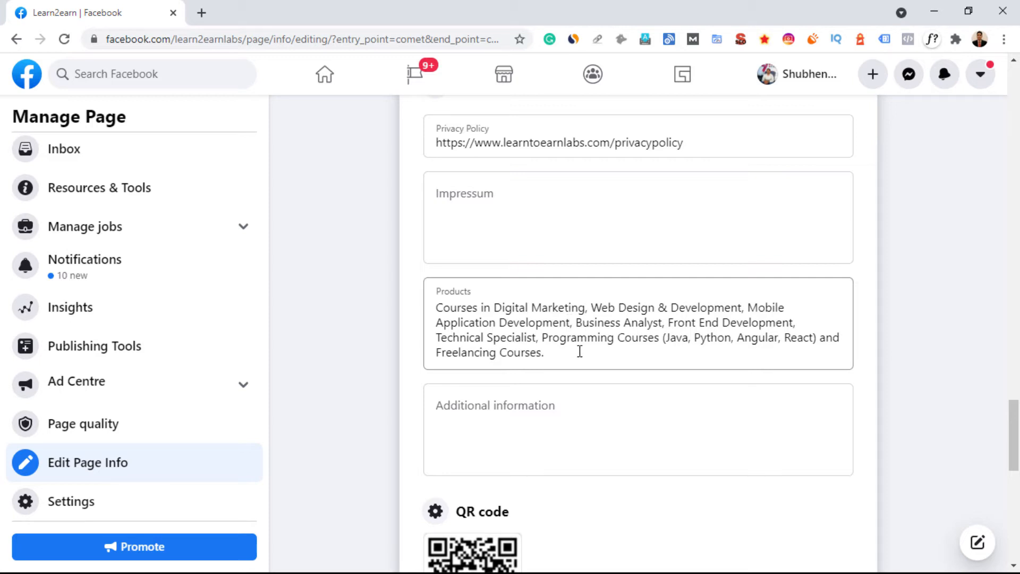
scroll(579, 351, "down", 4)
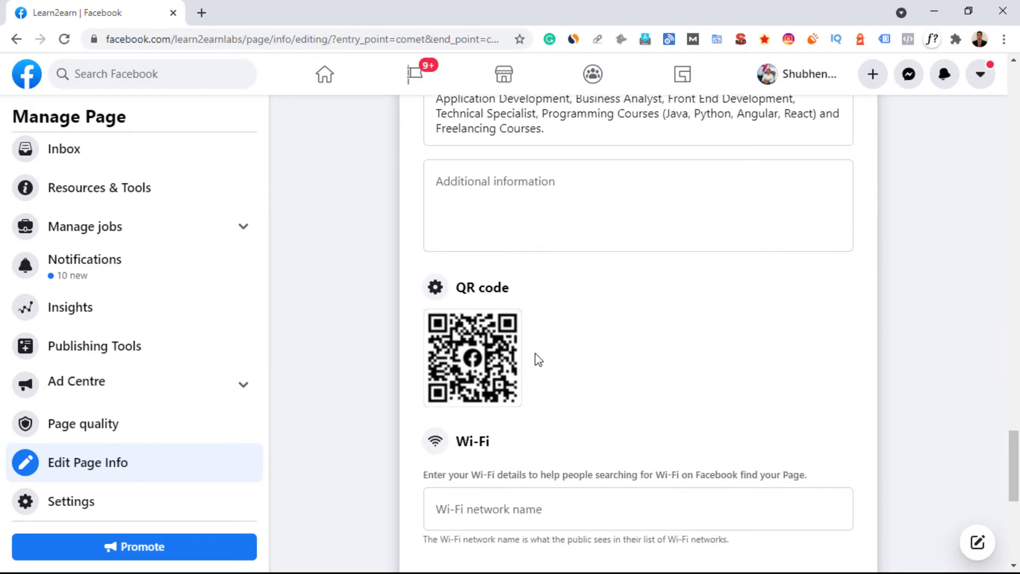
scroll(524, 403, "down", 4)
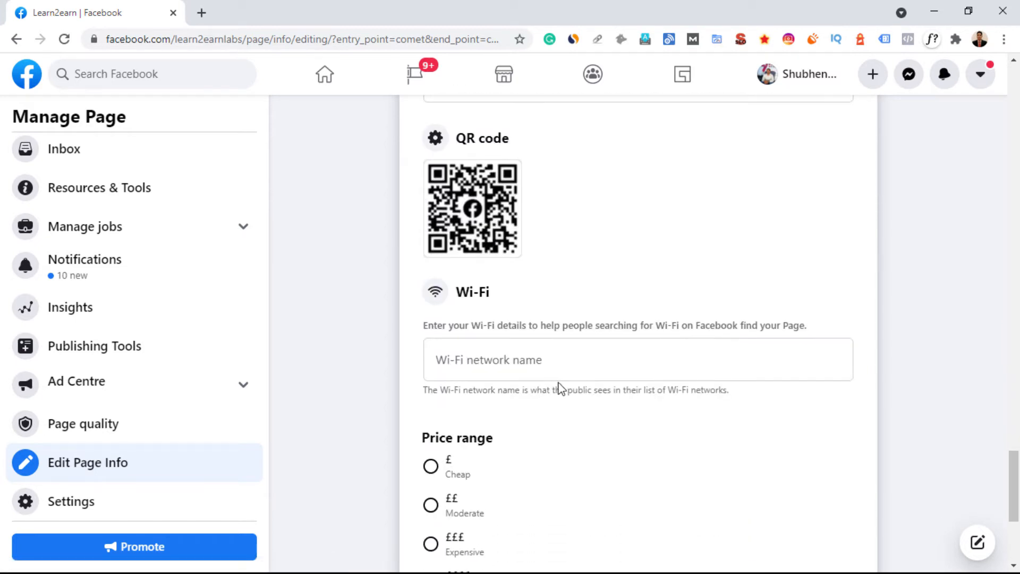
scroll(503, 379, "down", 2)
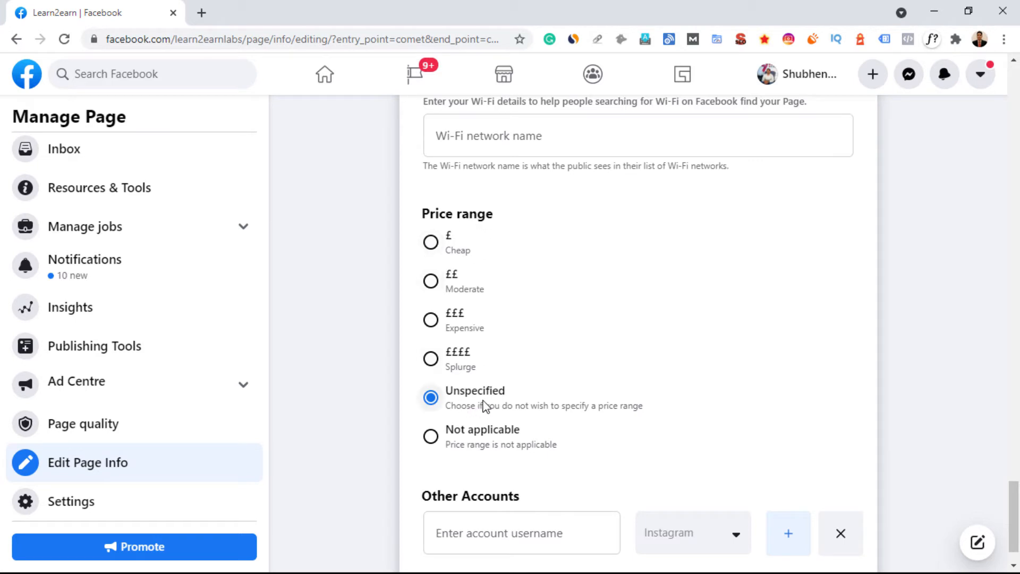
scroll(576, 409, "down", 1)
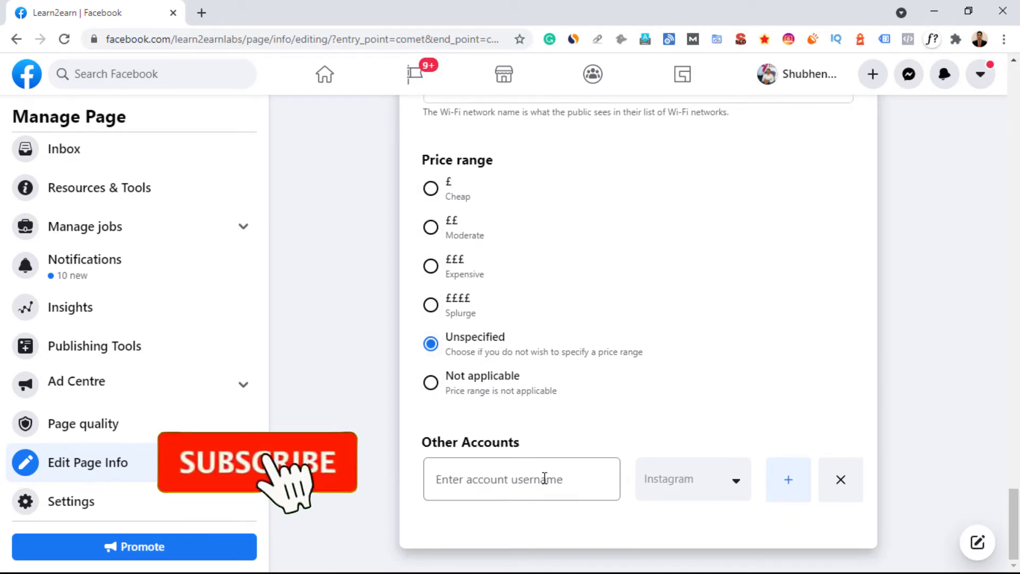
- Set the additional account type to WhatsApp and look through the other account types on offer
left_click(703, 484)
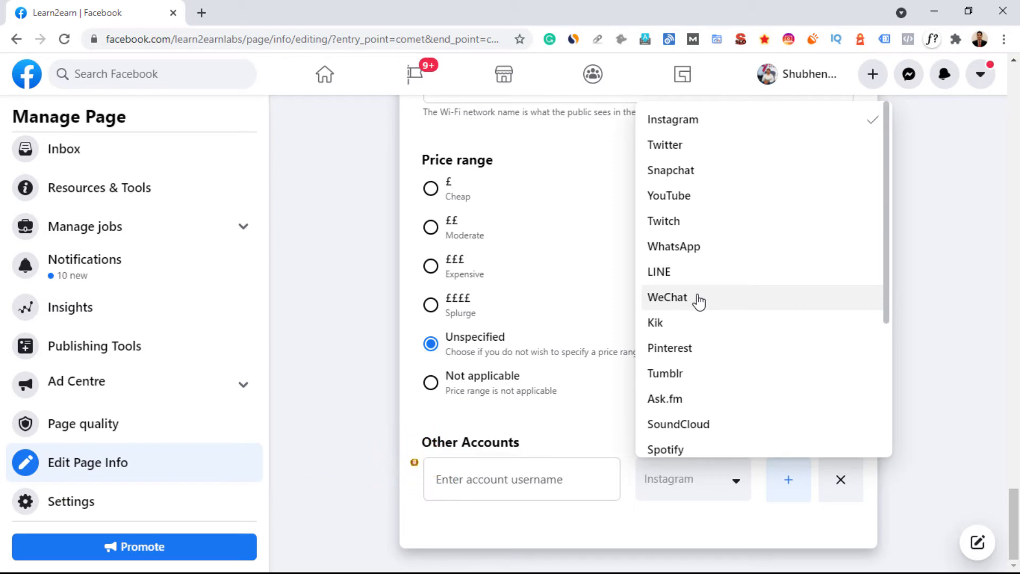
left_click(711, 253)
left_click(536, 475)
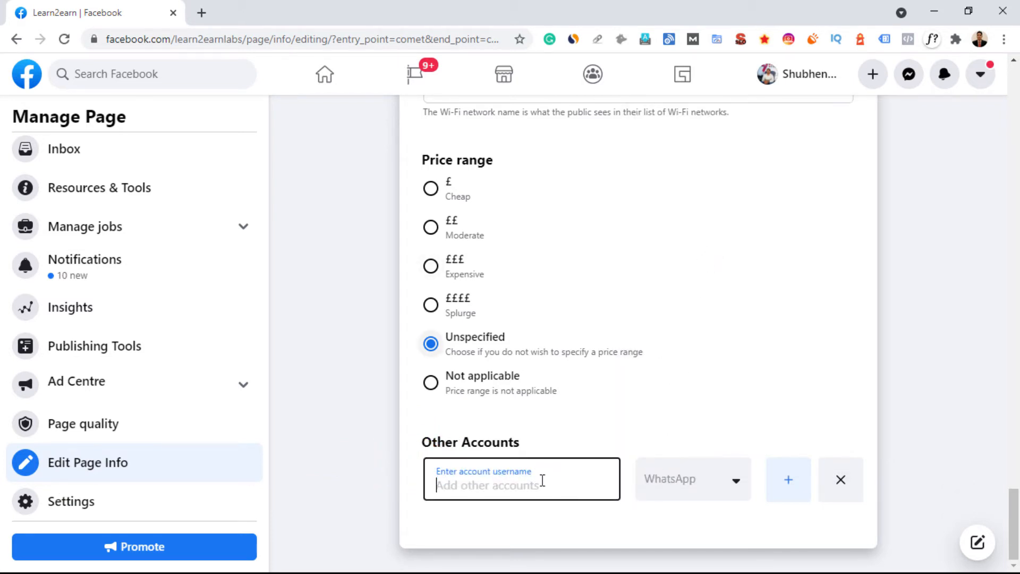
left_click(728, 483)
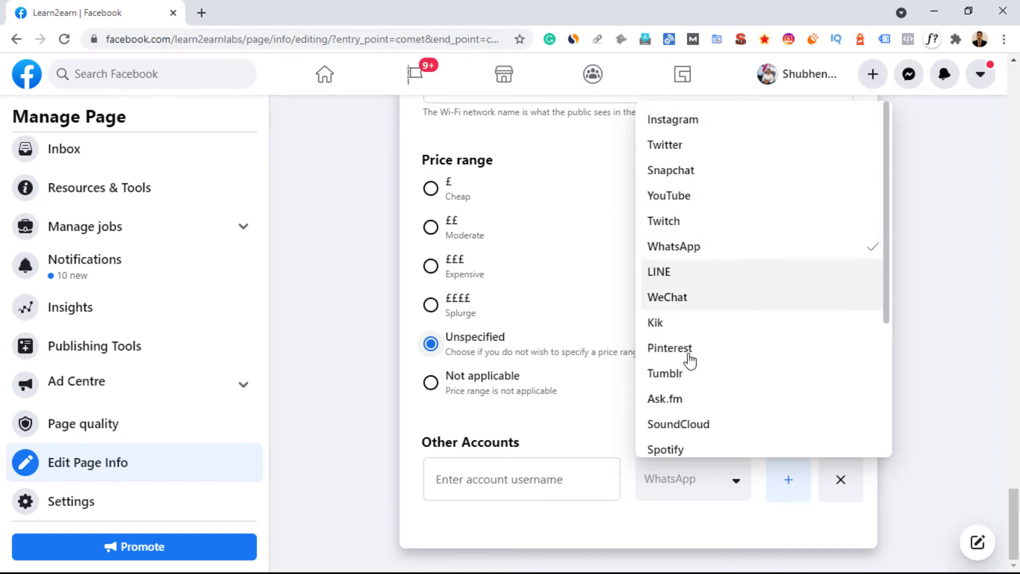
left_click(947, 267)
- Return to the Learn2earn page and open its Services section
left_click_drag(1015, 515, 1002, 106)
scroll(898, 314, "down", 1)
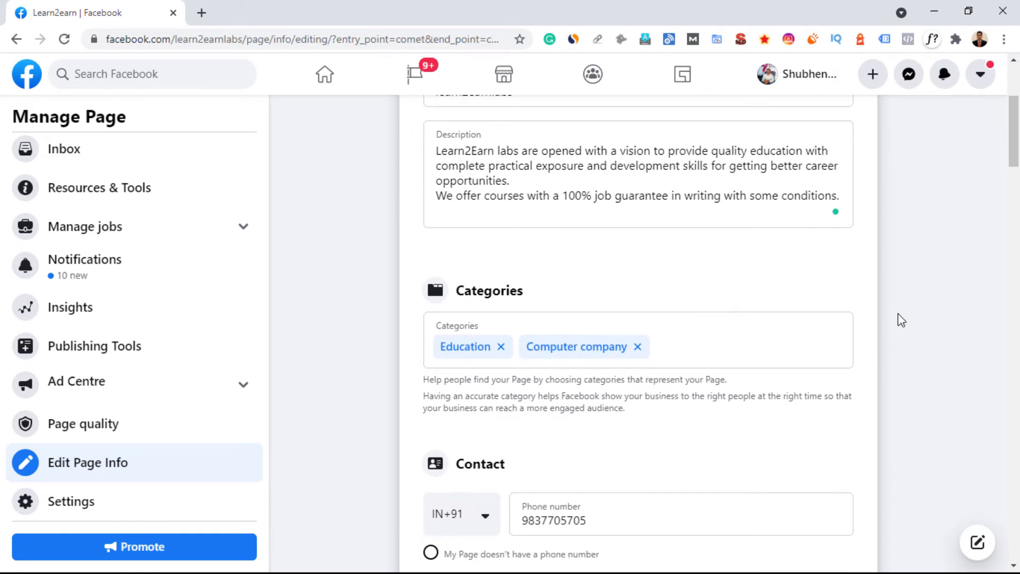
scroll(898, 313, "up", 3)
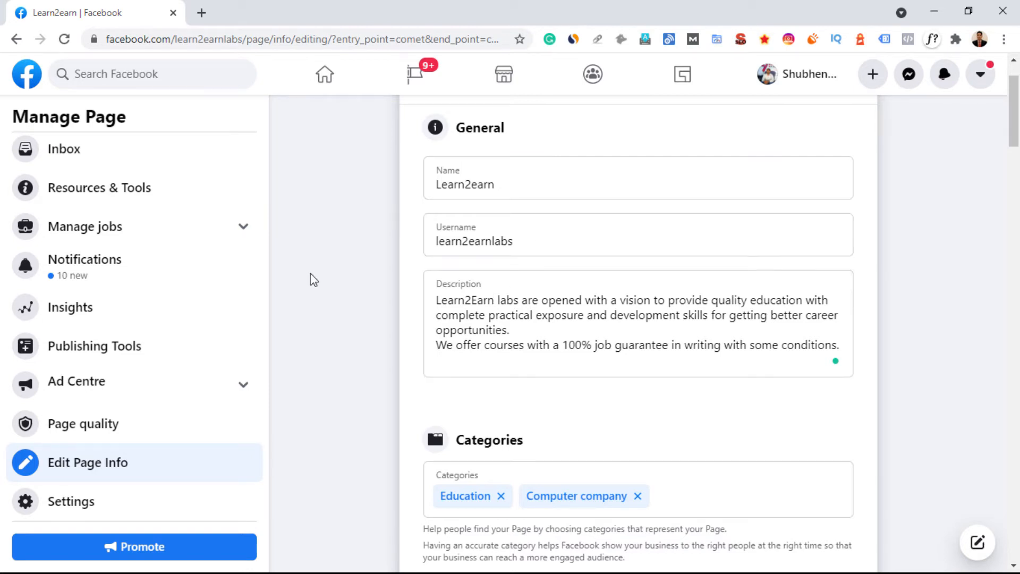
scroll(329, 278, "up", 2)
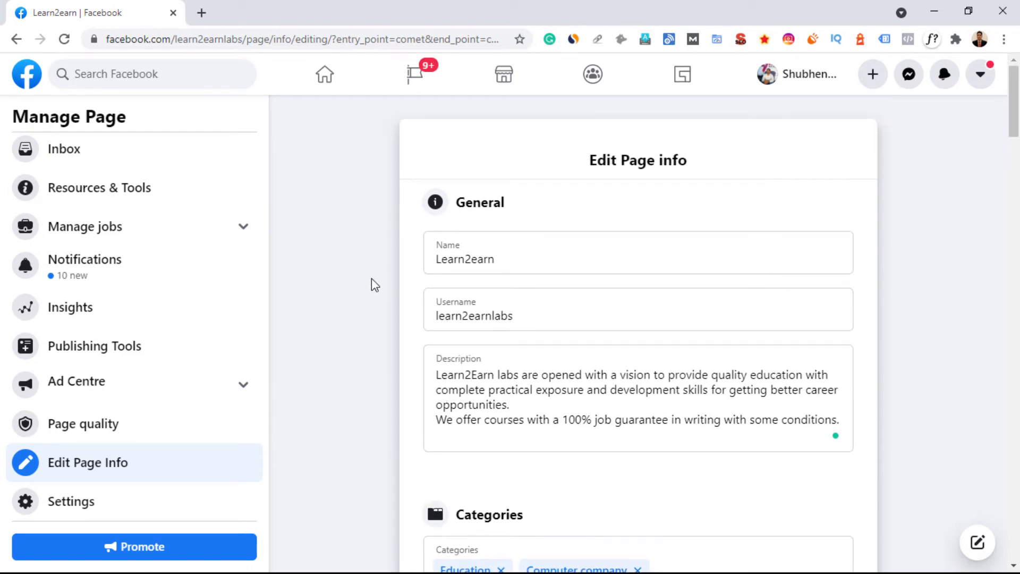
scroll(78, 173, "up", 4)
left_click(75, 218)
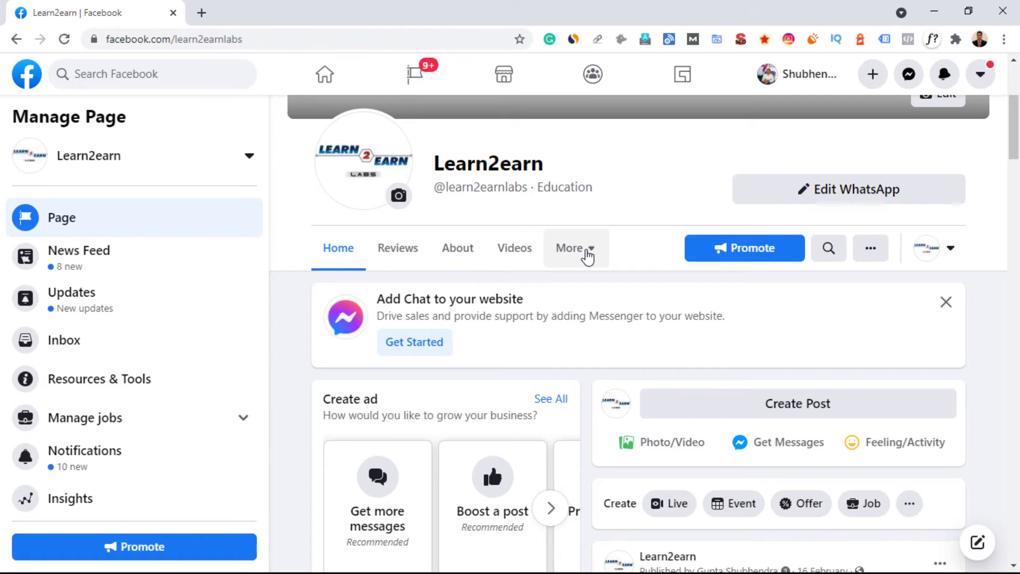
left_click(587, 256)
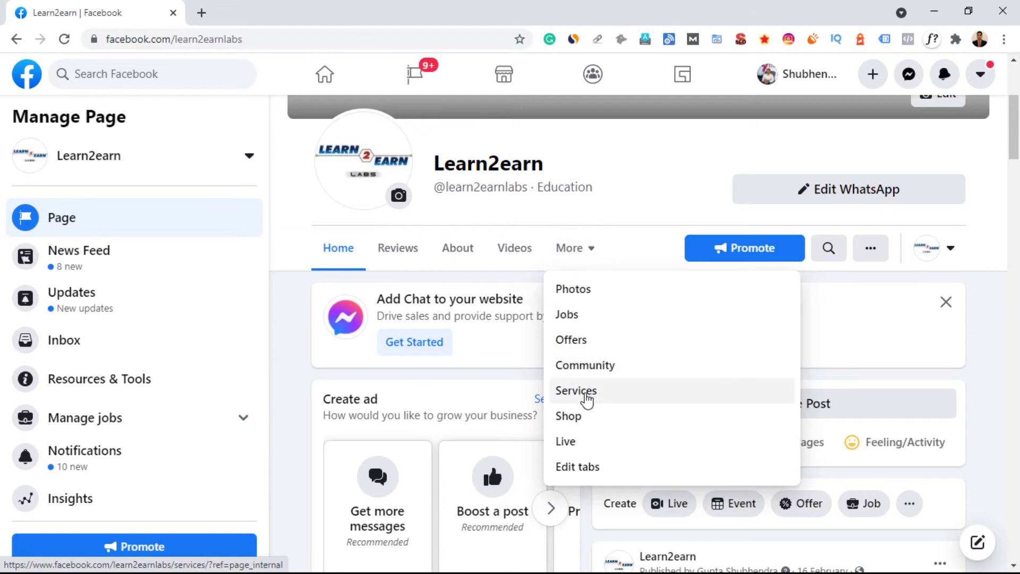
left_click(591, 401)
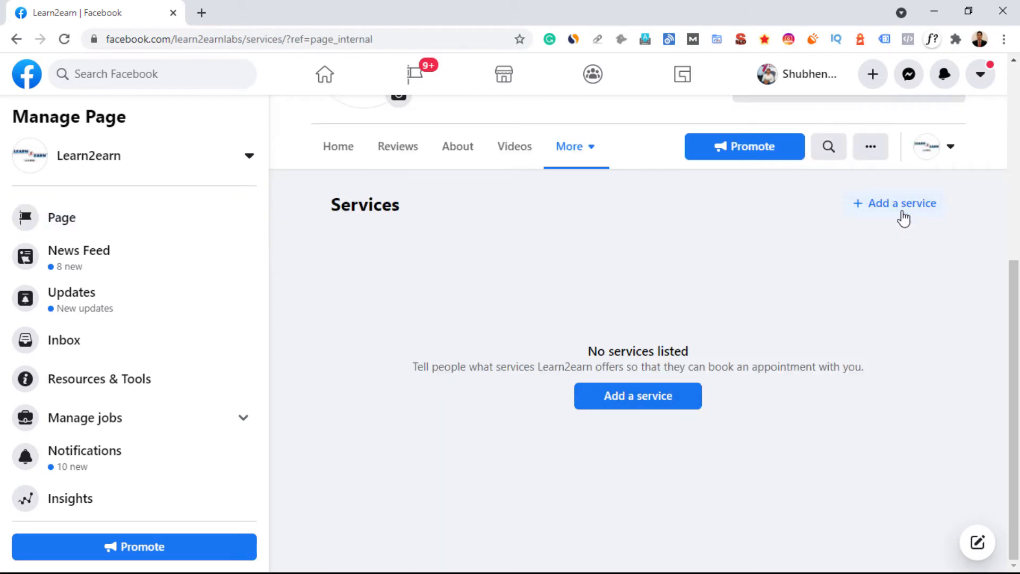
- Open the form for adding a service and set its price type to Custom
left_click(667, 404)
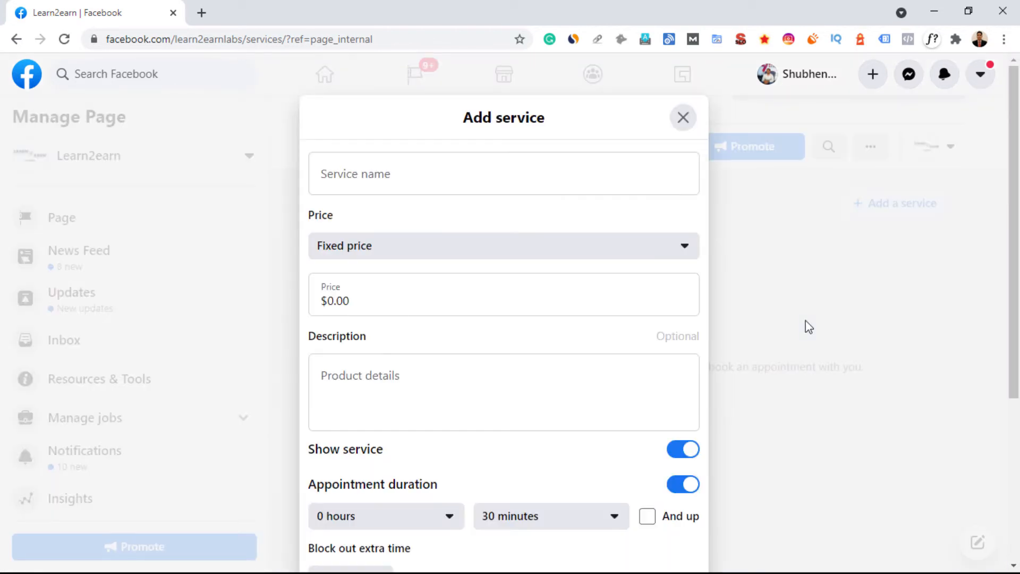
left_click(377, 177)
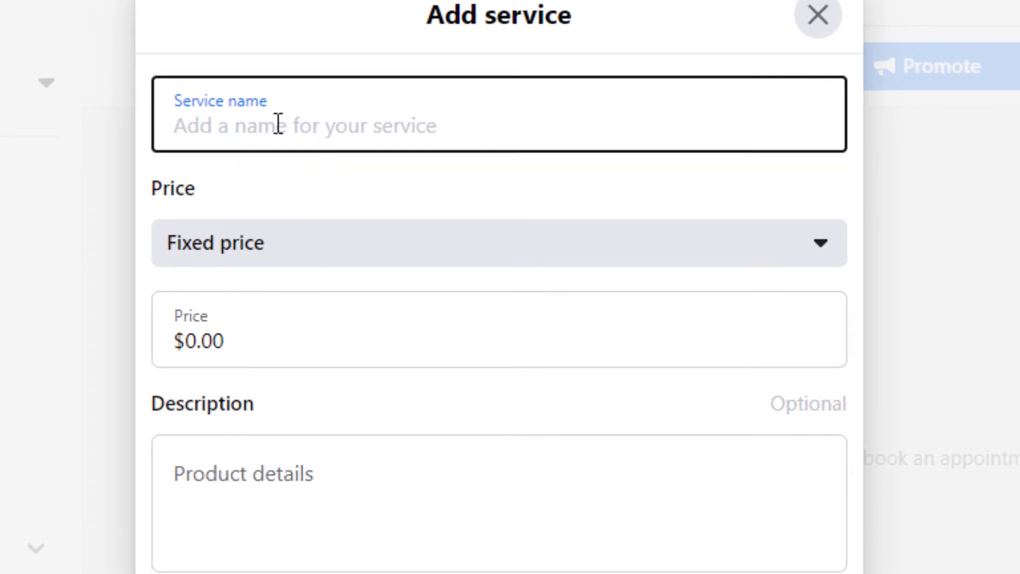
left_click(308, 255)
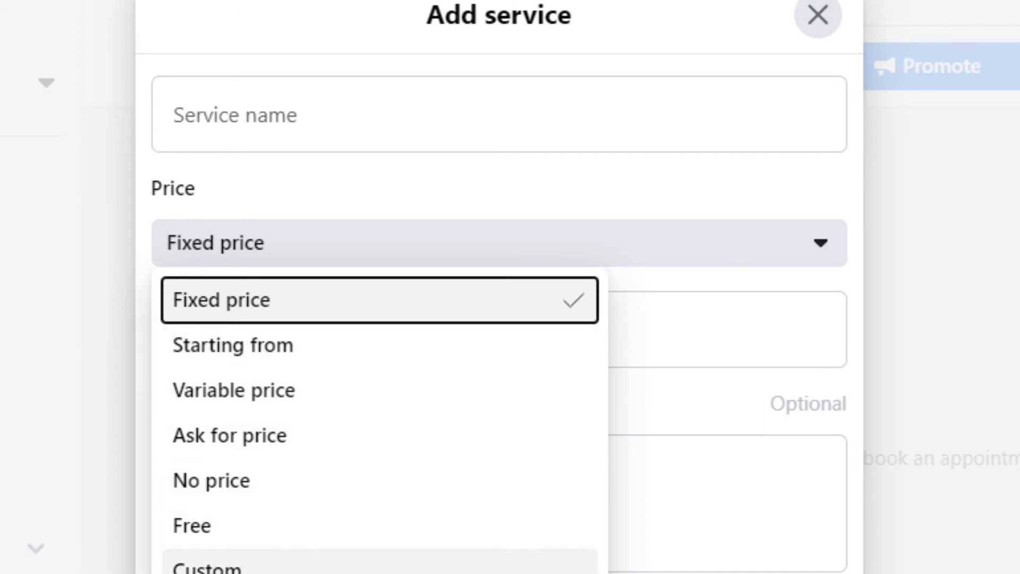
left_click(264, 565)
left_click(312, 346)
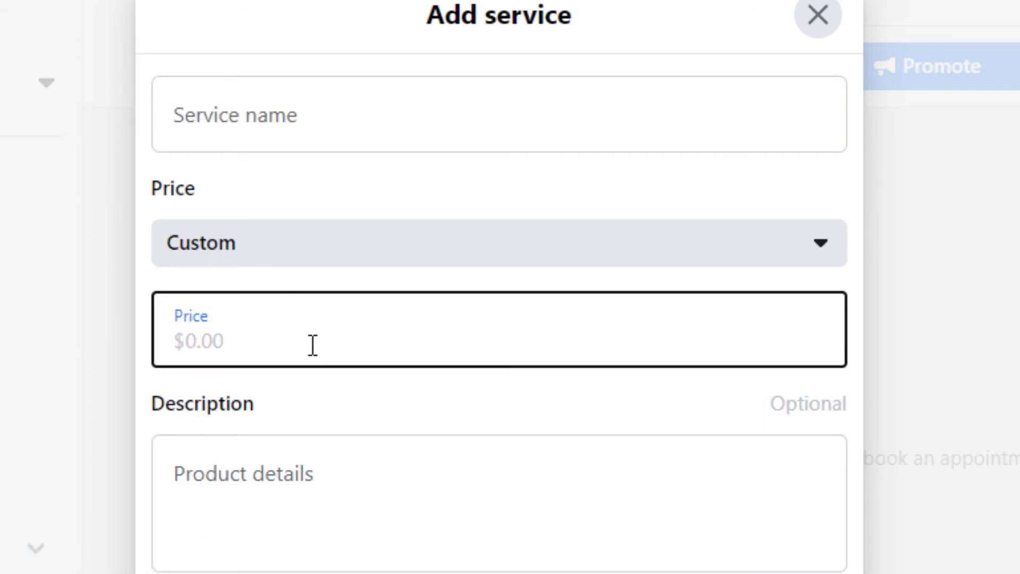
- Examine the service's description, appointment duration and image options, and close the form without adding the service
scroll(314, 412, "down", 5)
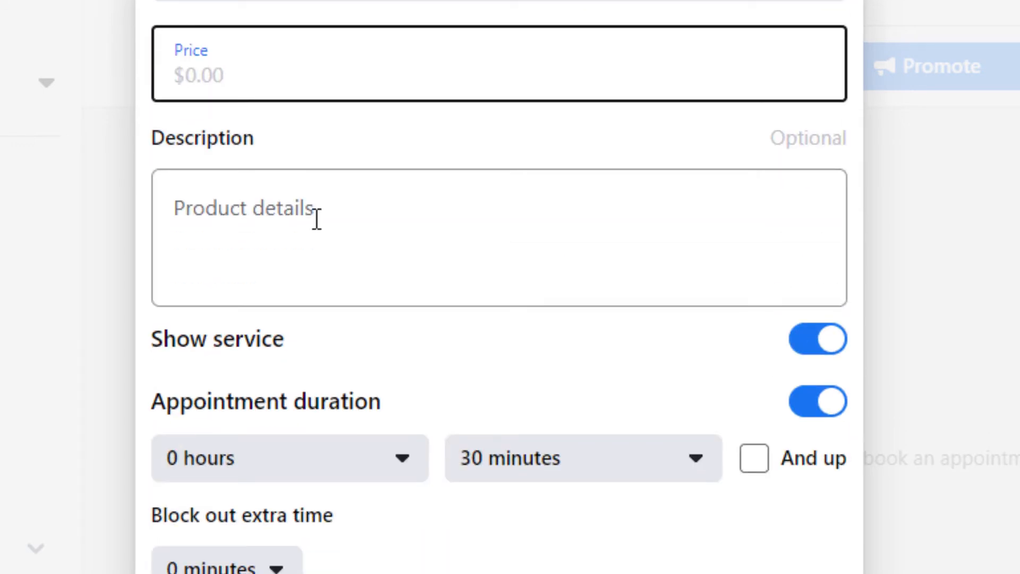
left_click(314, 219)
scroll(353, 365, "down", 3)
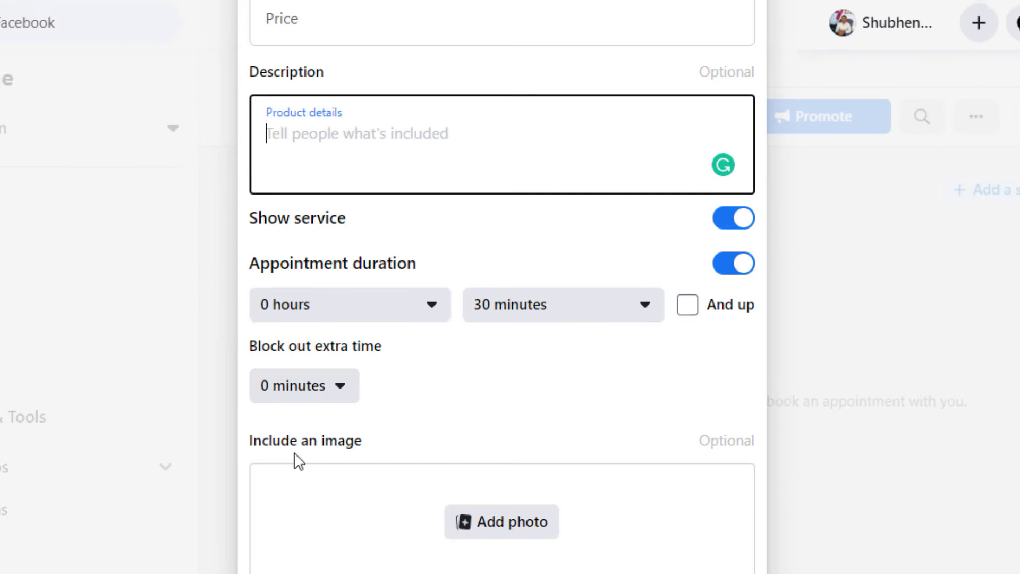
left_click(627, 400)
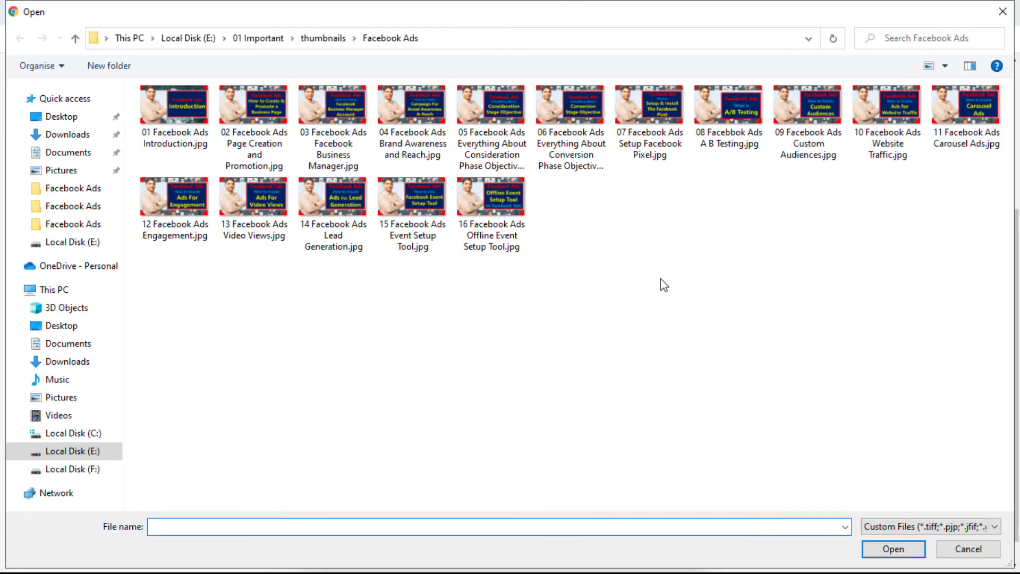
left_click(1003, 14)
scroll(594, 270, "up", 4)
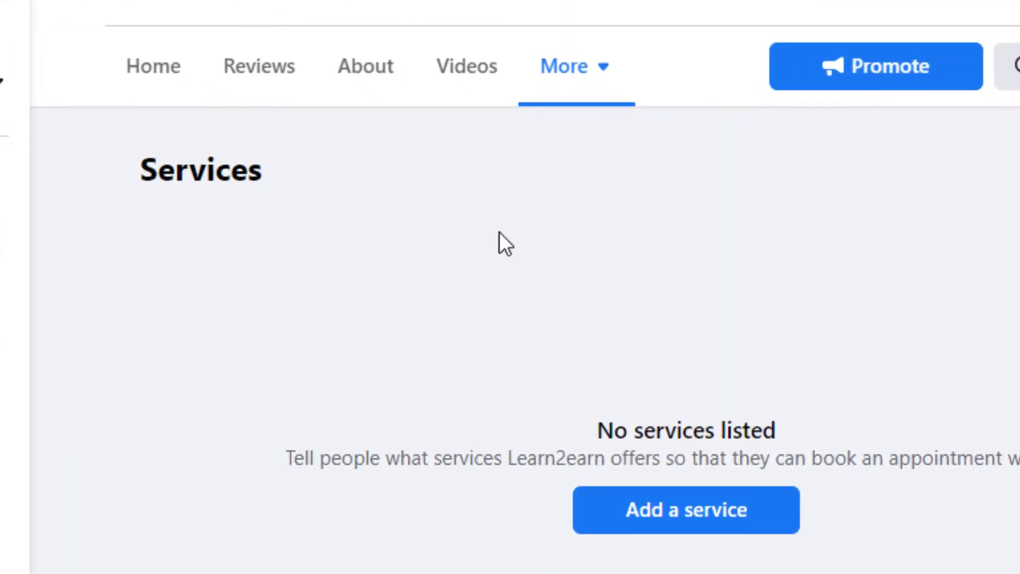
- Open the settings for the page's templates and tabs and turn off the Services and Shop tabs
left_click(610, 79)
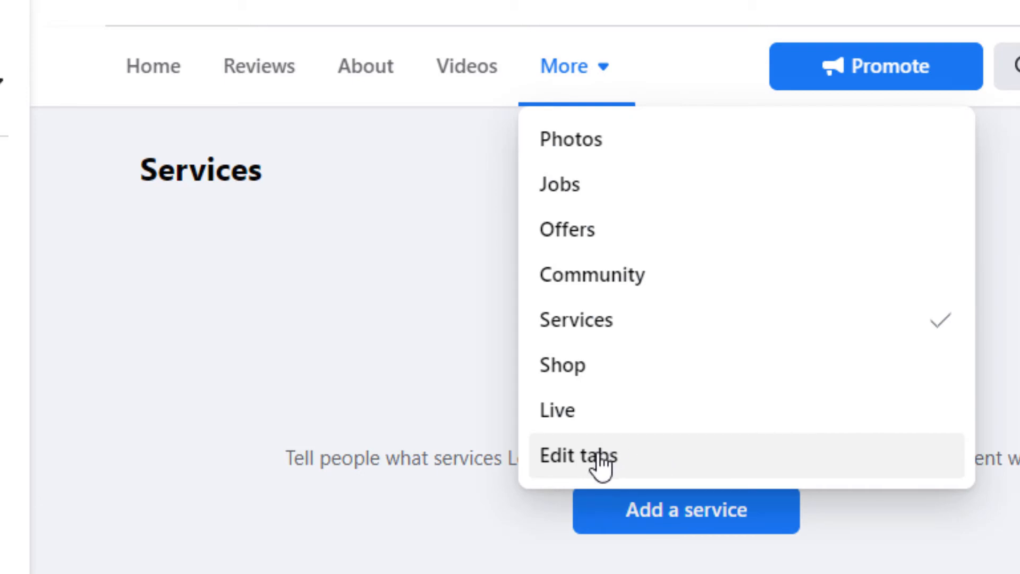
left_click(609, 465)
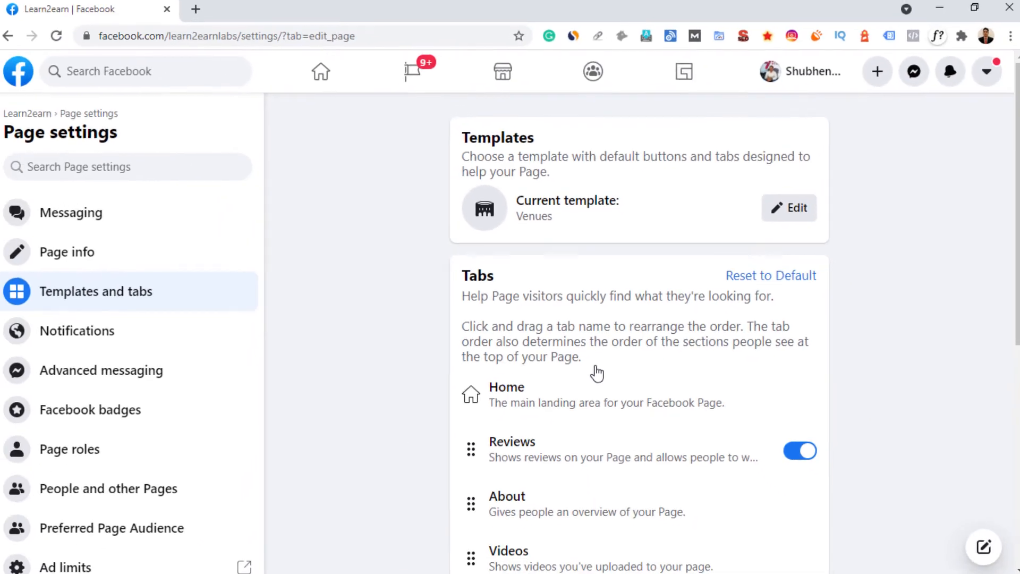
scroll(579, 360, "down", 1)
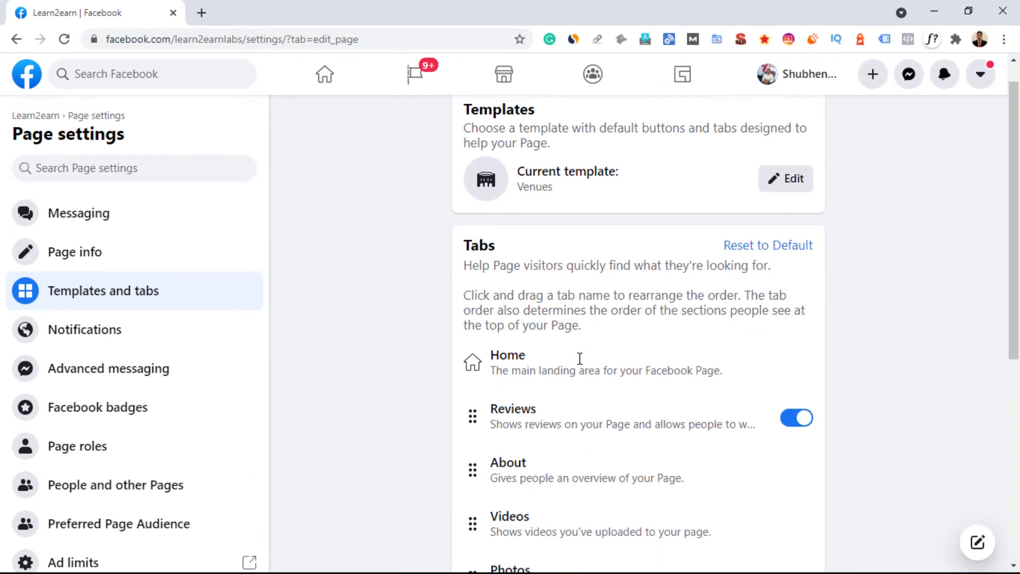
scroll(580, 358, "down", 2)
scroll(537, 257, "up", 1)
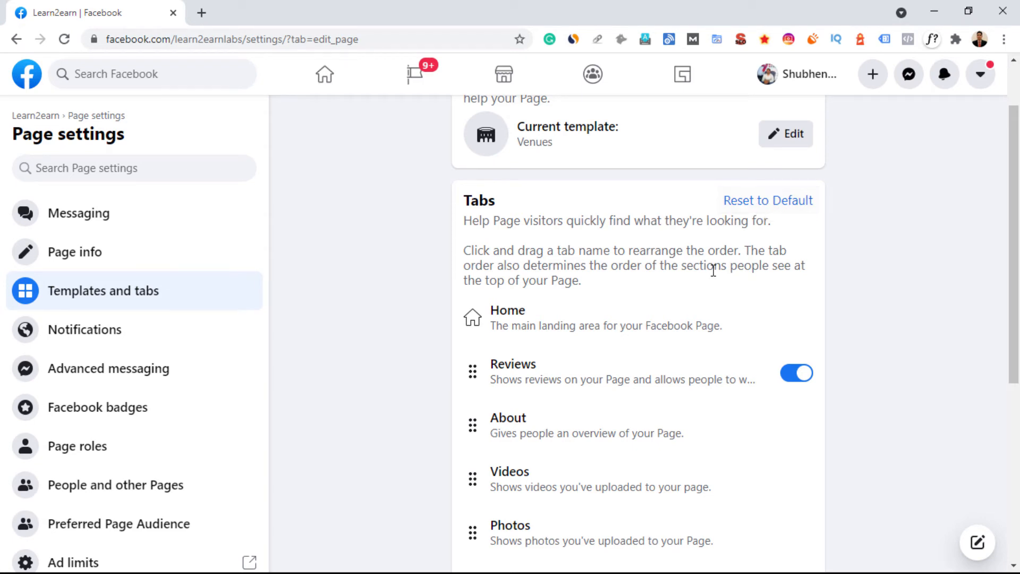
scroll(713, 269, "down", 1)
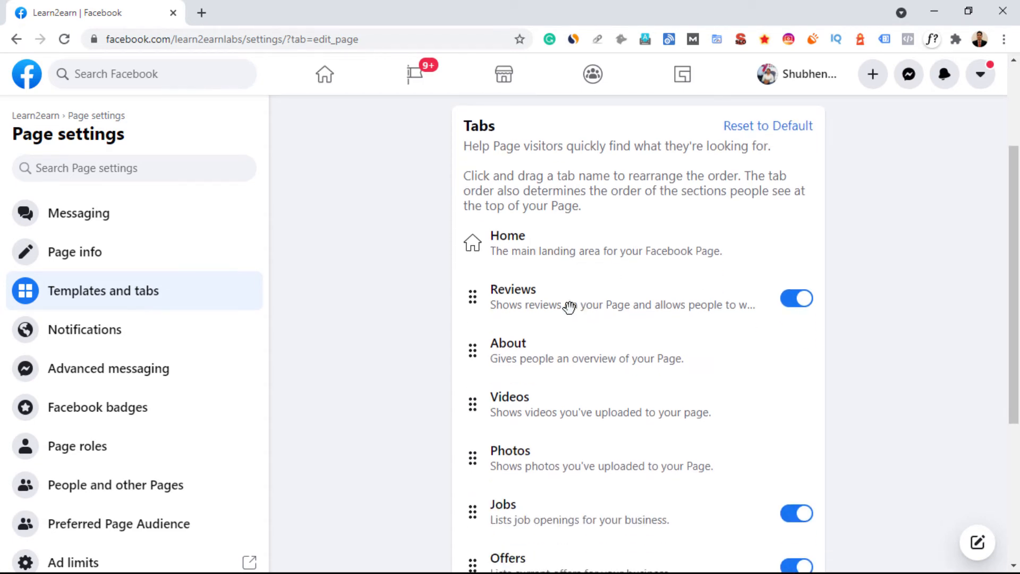
scroll(804, 298, "down", 3)
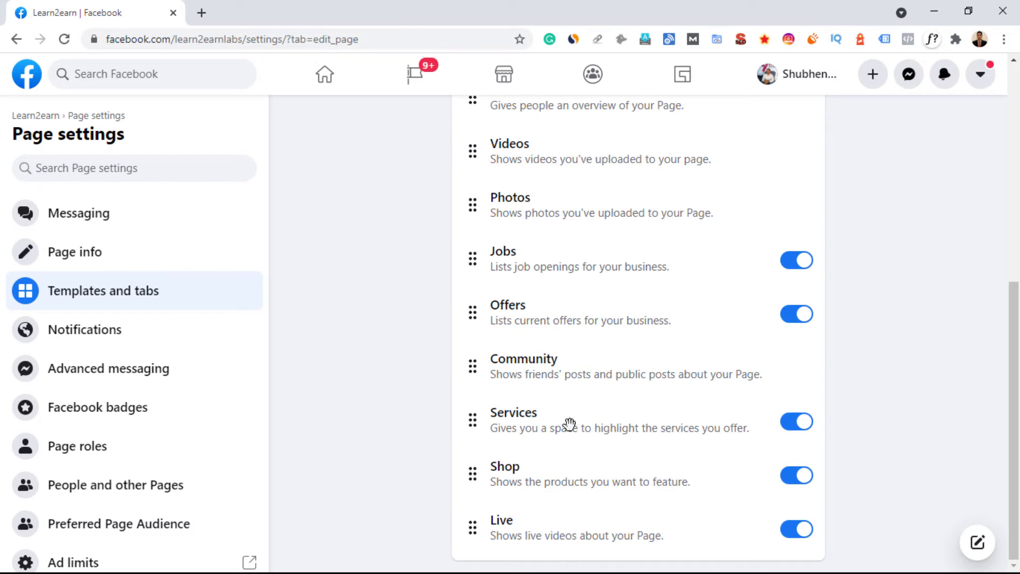
left_click(797, 422)
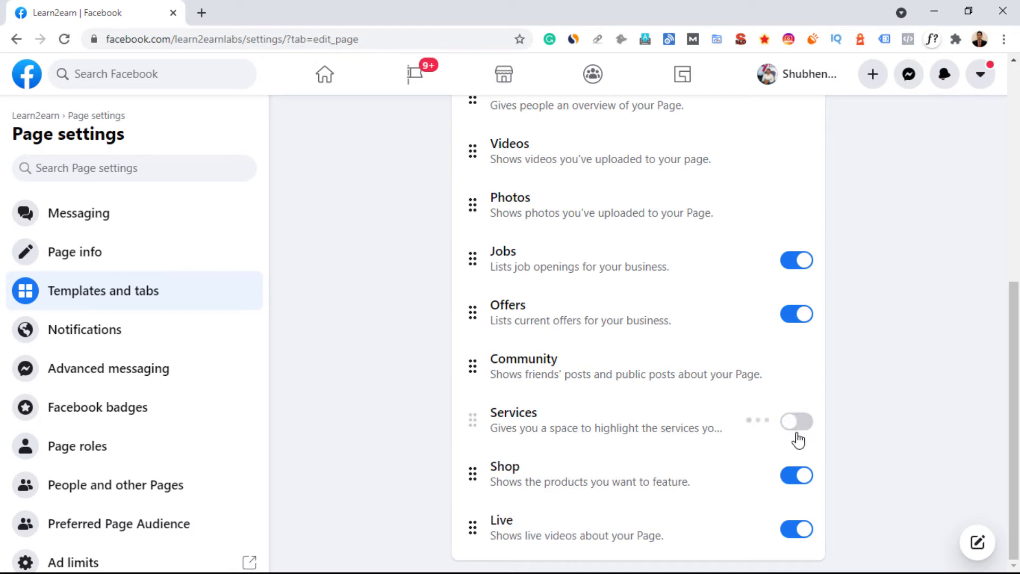
left_click(796, 476)
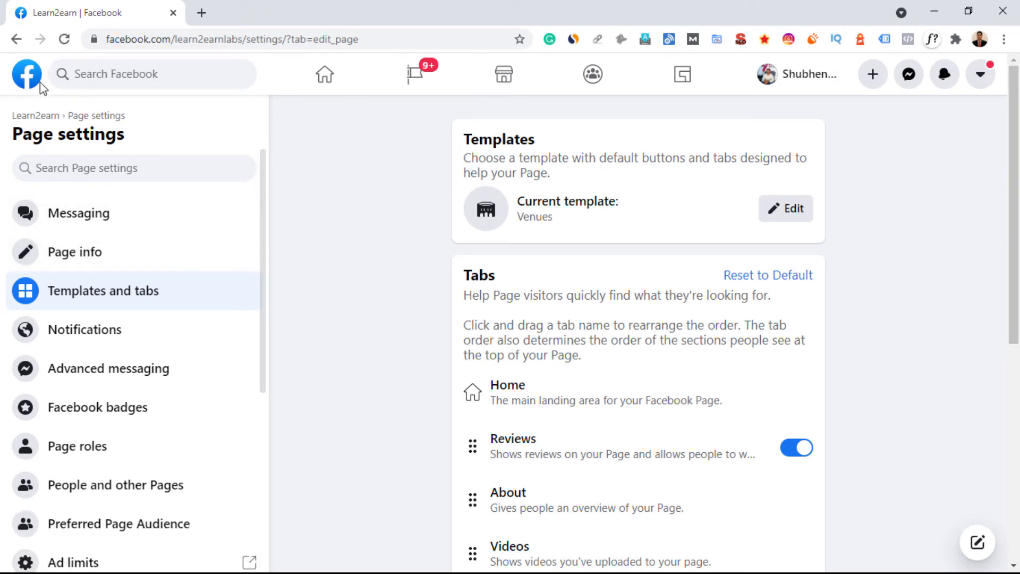
- Return to the Learn2earn page and check which sections are listed among its additional tabs
left_click(16, 39)
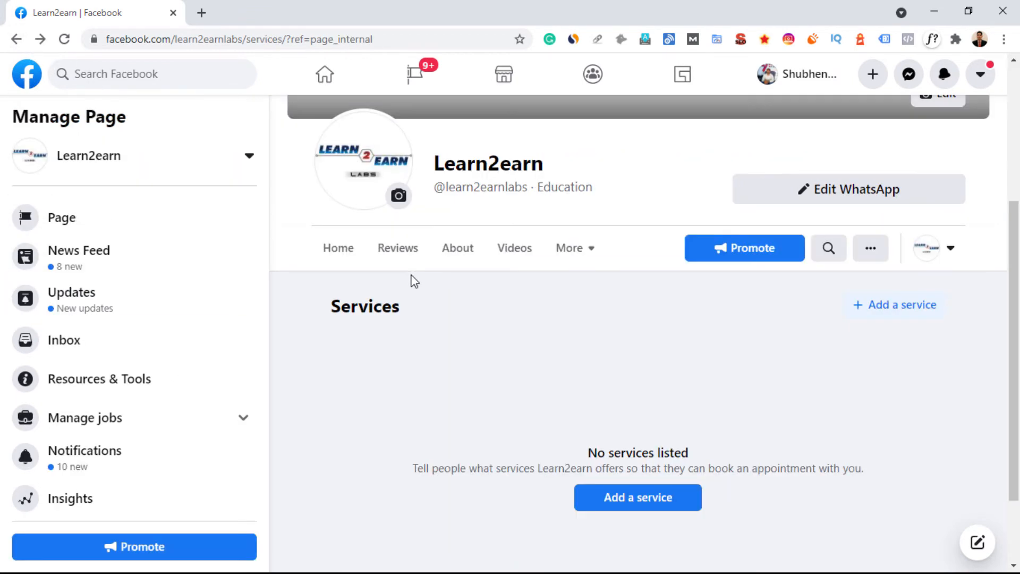
left_click(570, 249)
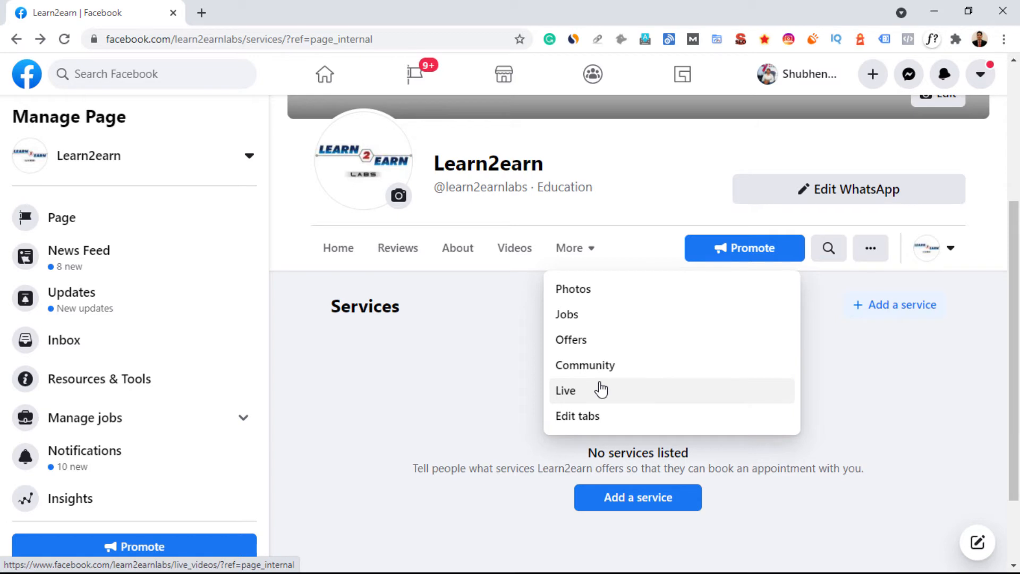
left_click(587, 250)
left_click(588, 269)
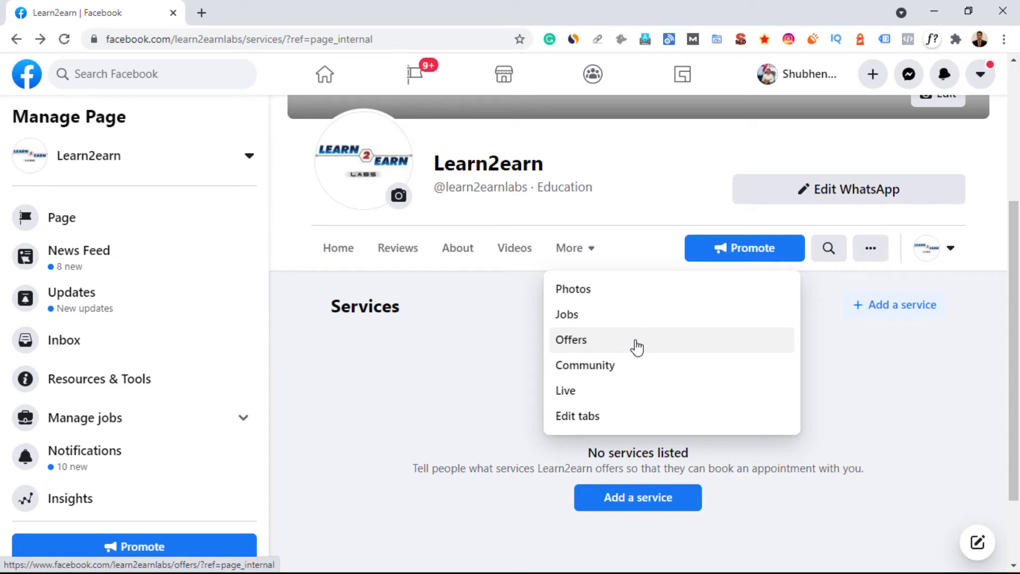
- Return to the Learn2earn page's home section and pin the 16 February Basant Panchami post to the top of the page
left_click(16, 38)
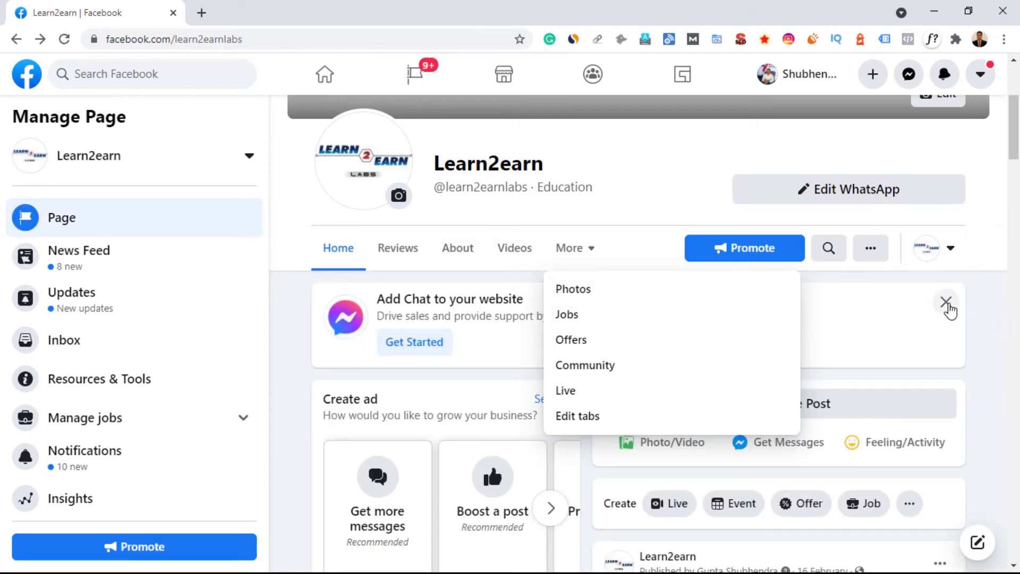
left_click(1013, 289)
scroll(781, 299, "down", 1)
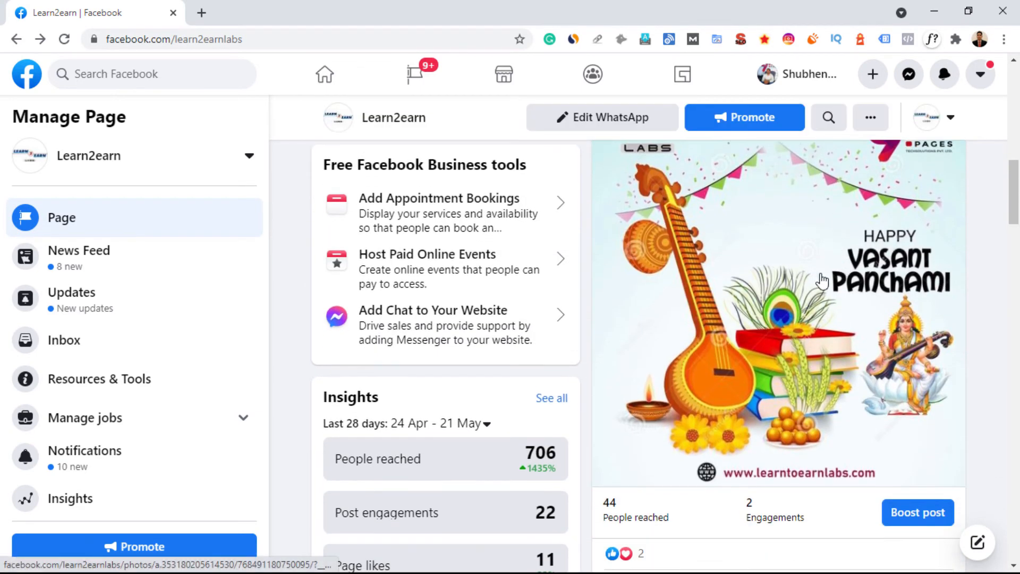
scroll(781, 298, "up", 4)
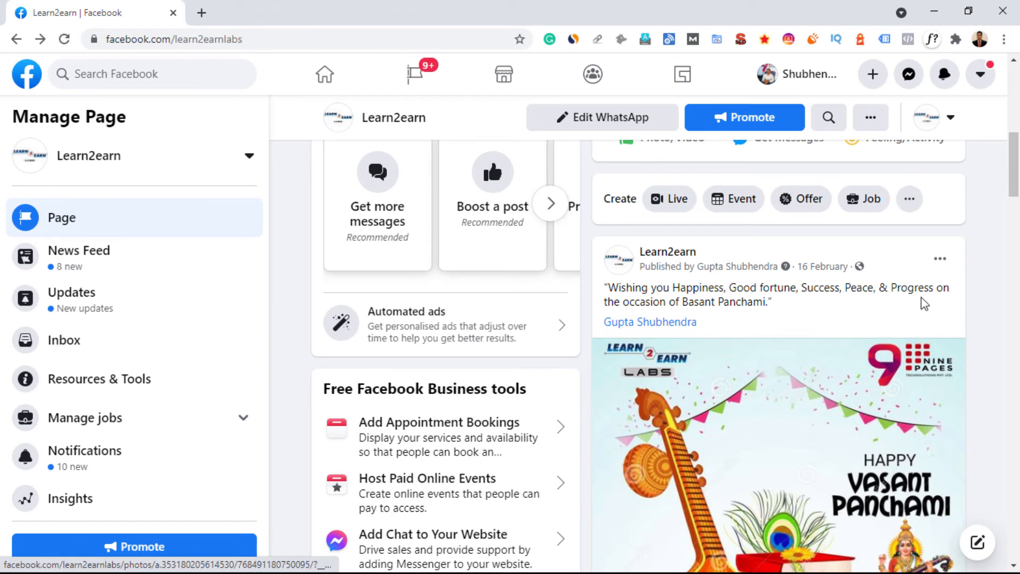
left_click(941, 260)
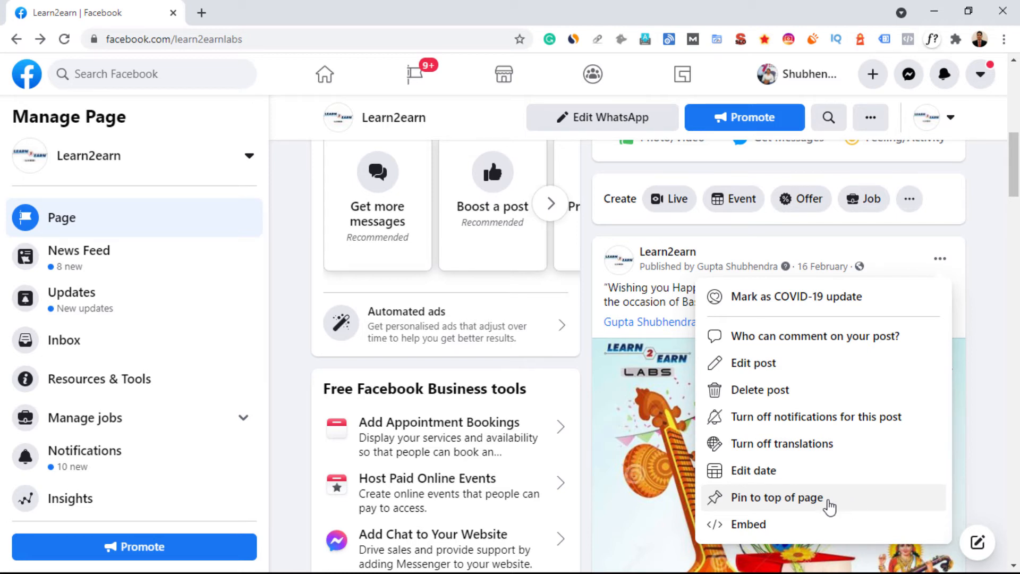
left_click(825, 505)
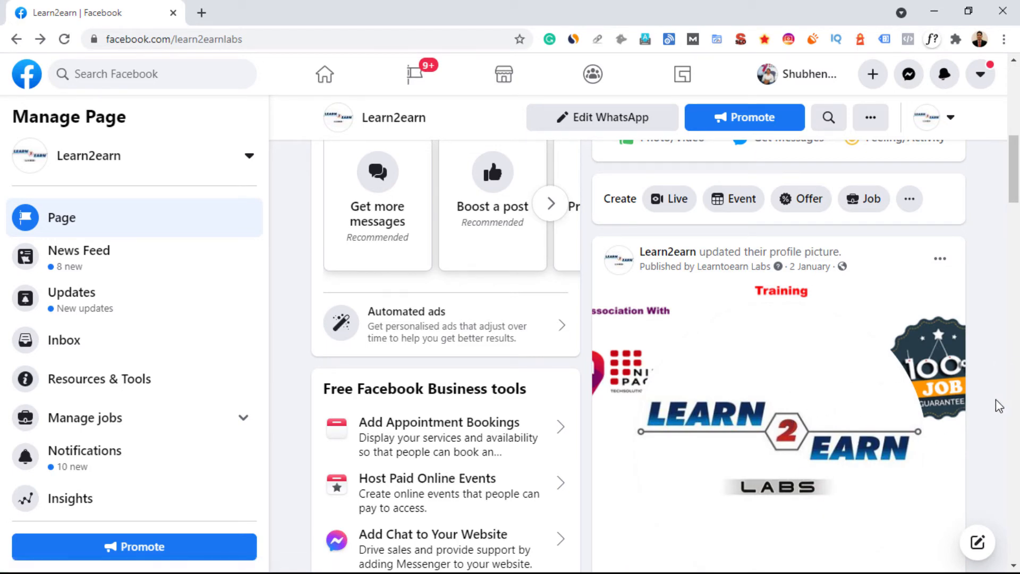
- Look over the page's home section, from the cover image through the timeline posts and the About details
scroll(996, 402, "up", 10)
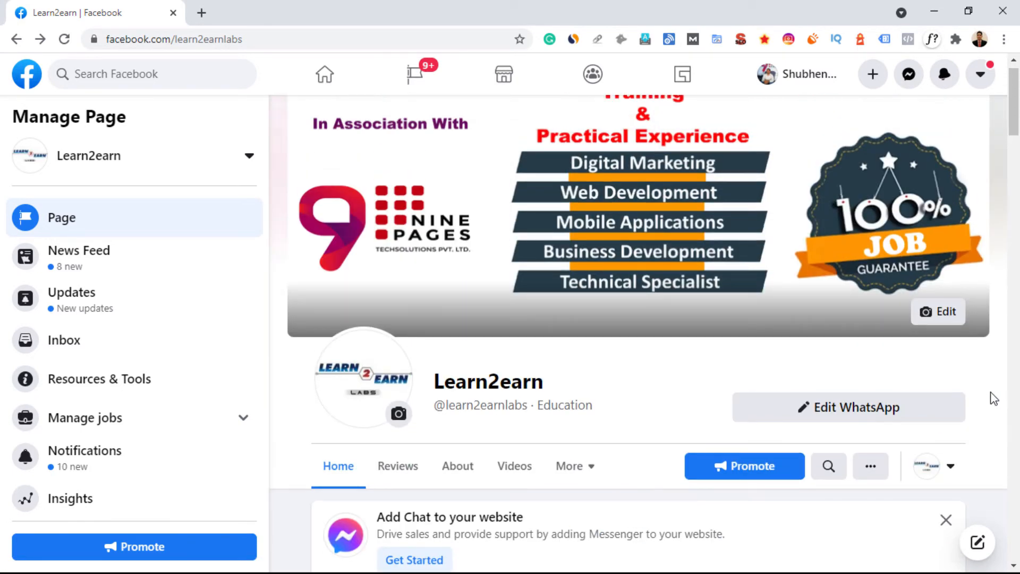
scroll(990, 403, "down", 10)
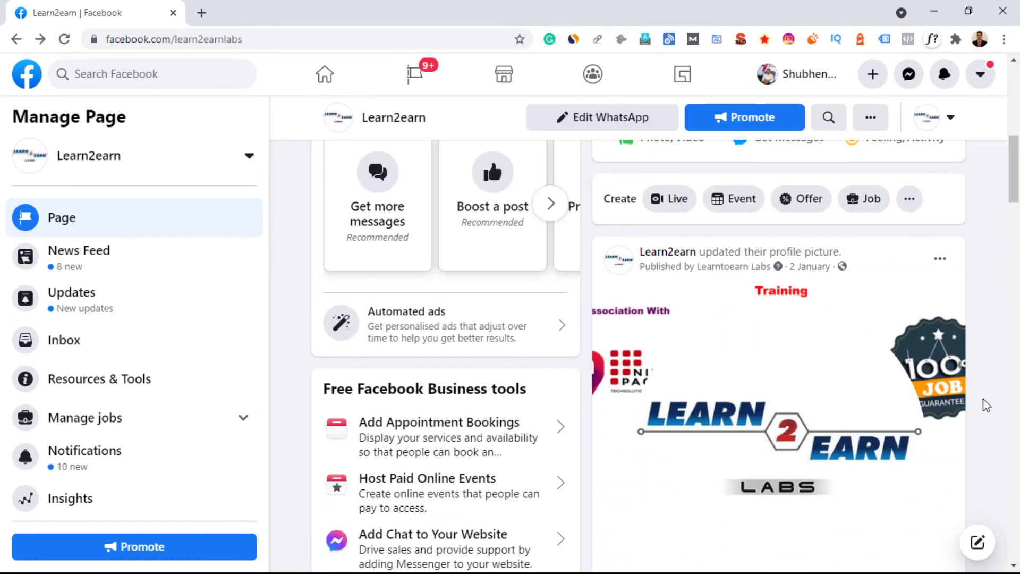
scroll(985, 405, "down", 5)
scroll(981, 415, "down", 5)
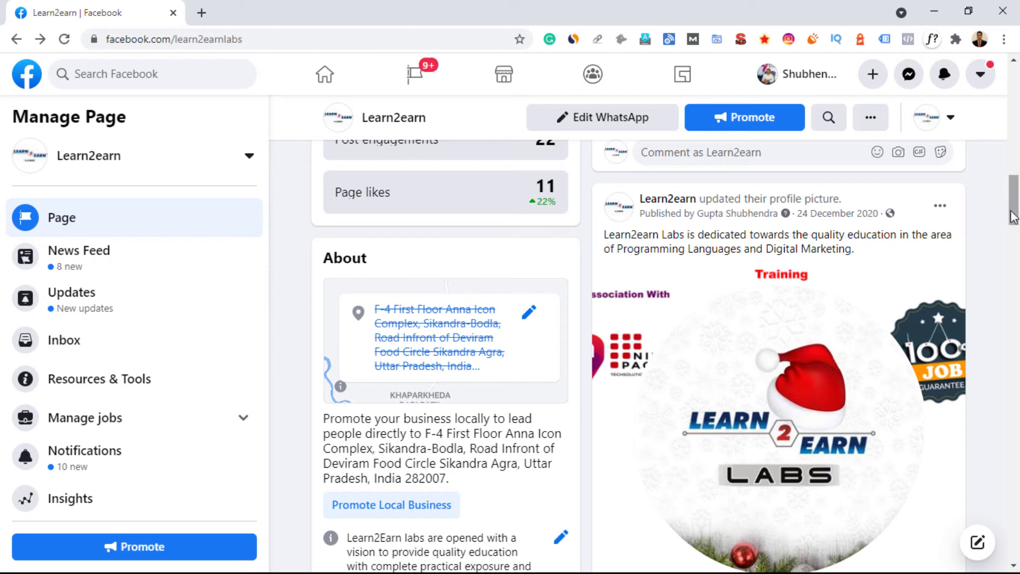
scroll(979, 420, "up", 10)
scroll(701, 374, "down", 3)
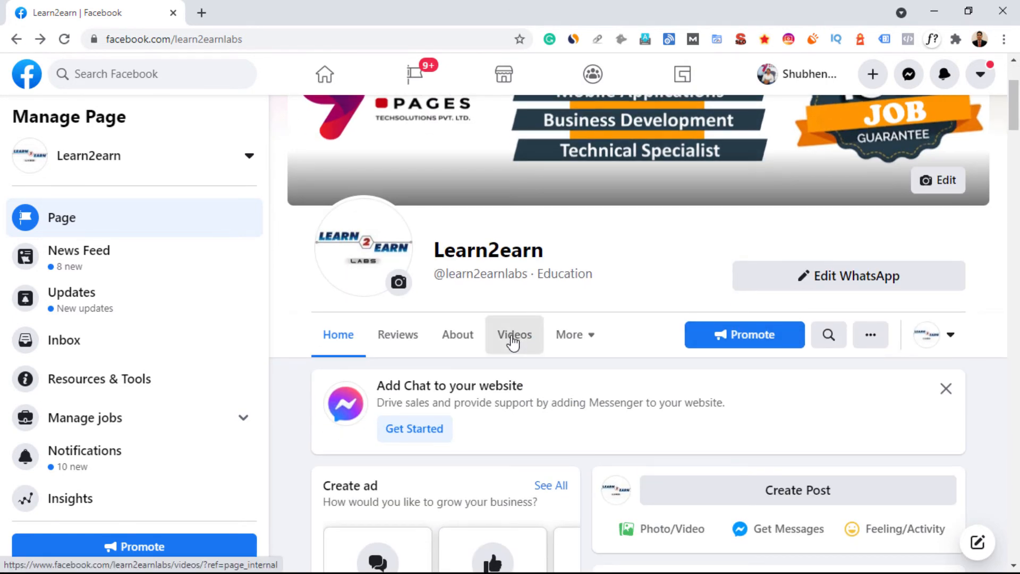
- Open the page's Videos section and look through the uploaded videos
left_click(515, 341)
scroll(1018, 215, "down", 4)
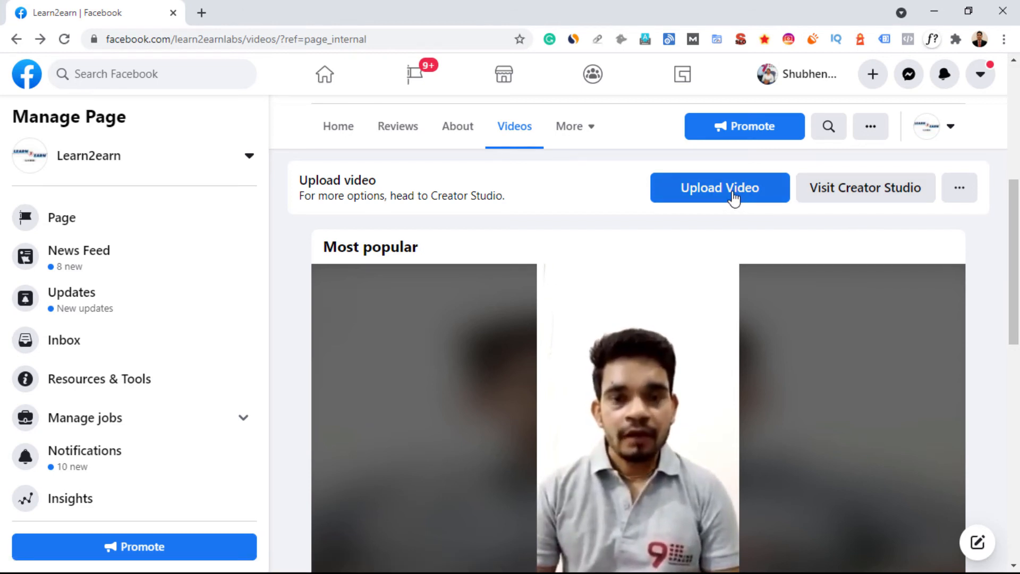
scroll(638, 356, "down", 12)
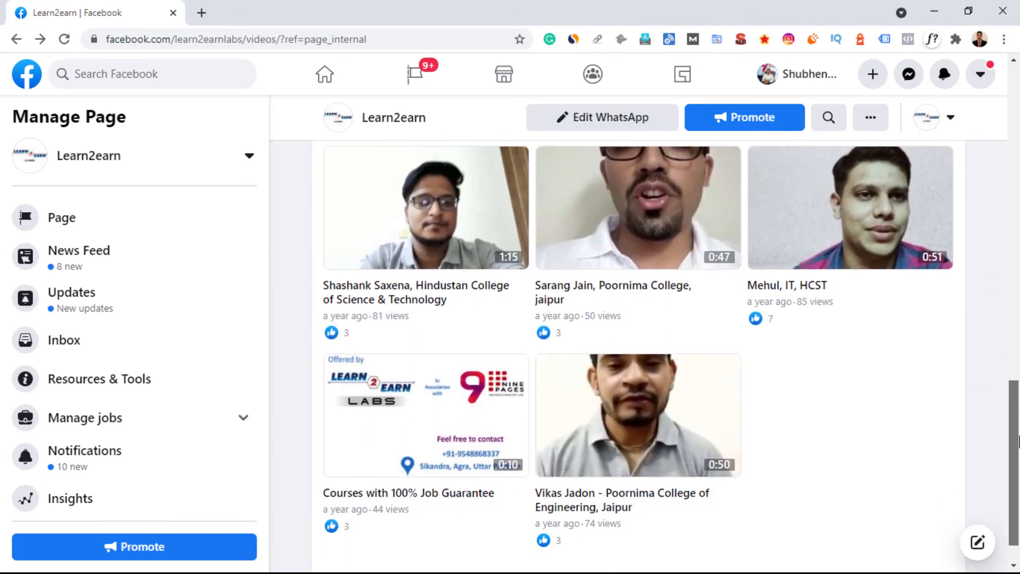
scroll(637, 356, "up", 2)
left_click_drag(1018, 452, 1018, 242)
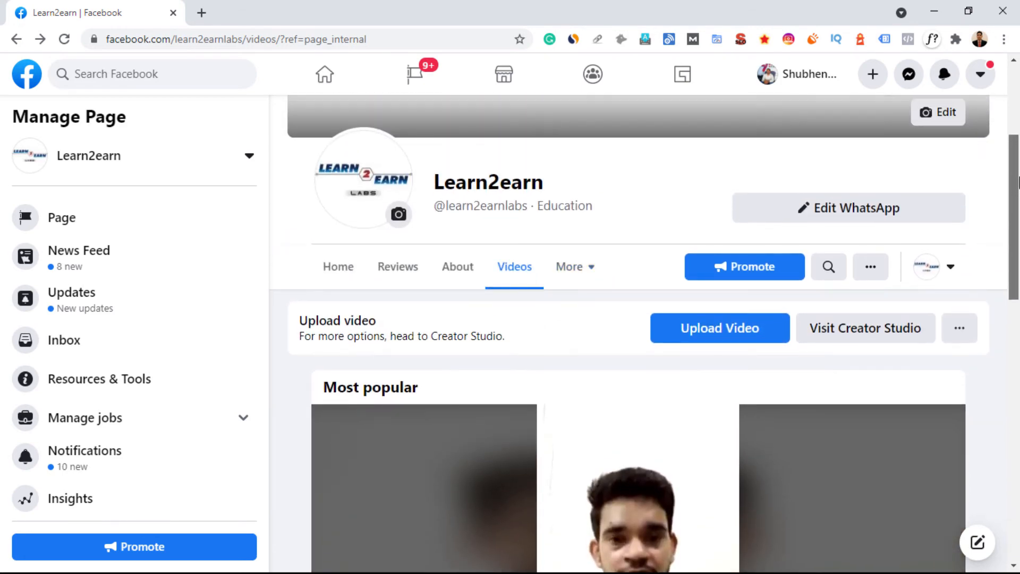
- Examine the additional video options and open the new playlist form in Creator Studio
left_click(959, 327)
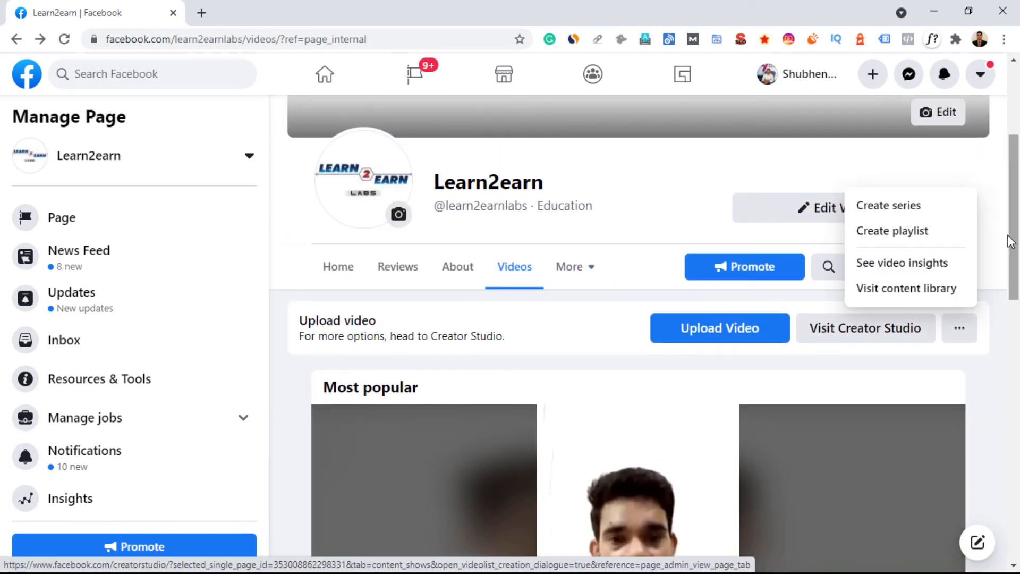
left_click(1008, 272)
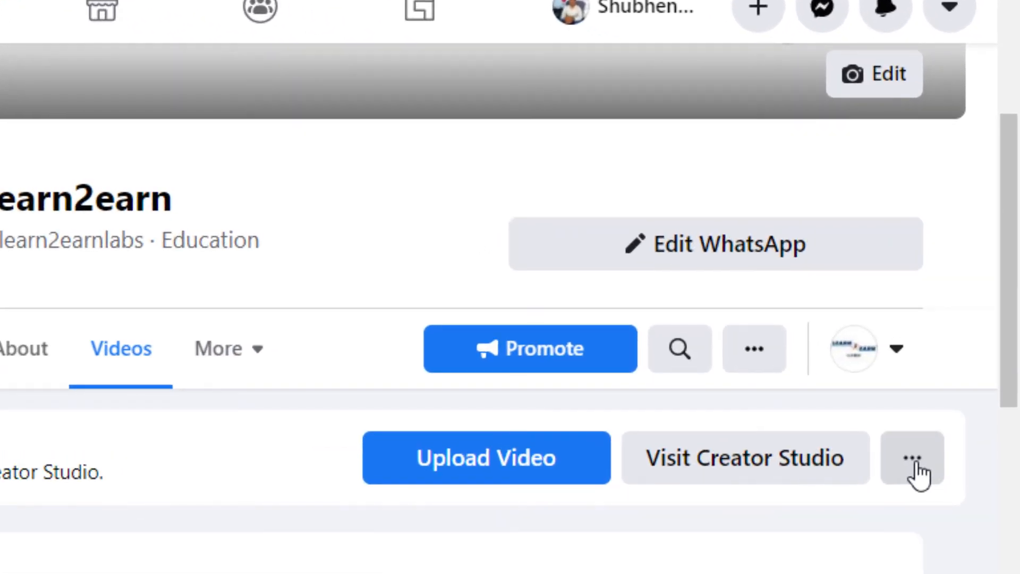
left_click(913, 460)
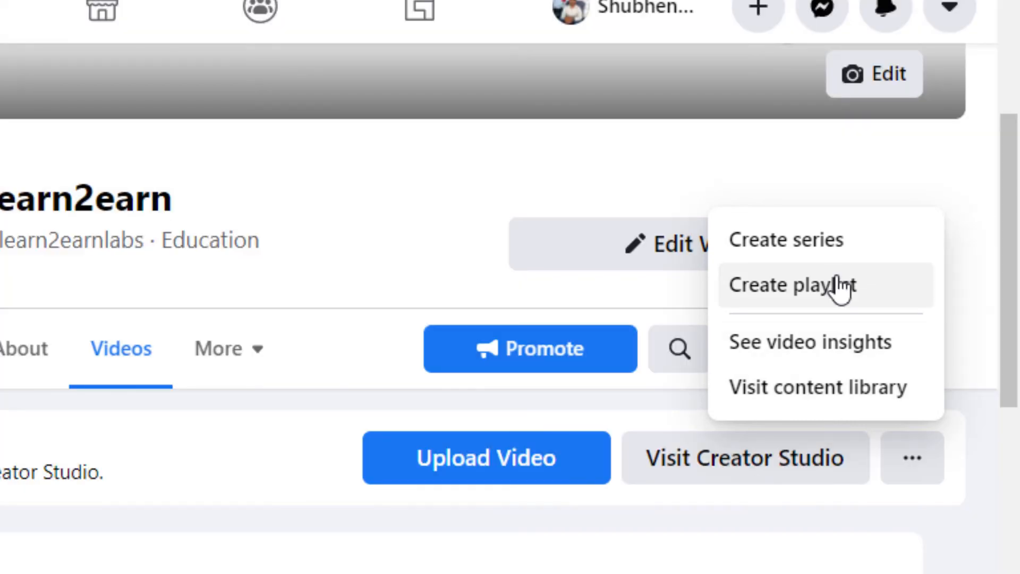
left_click(838, 284)
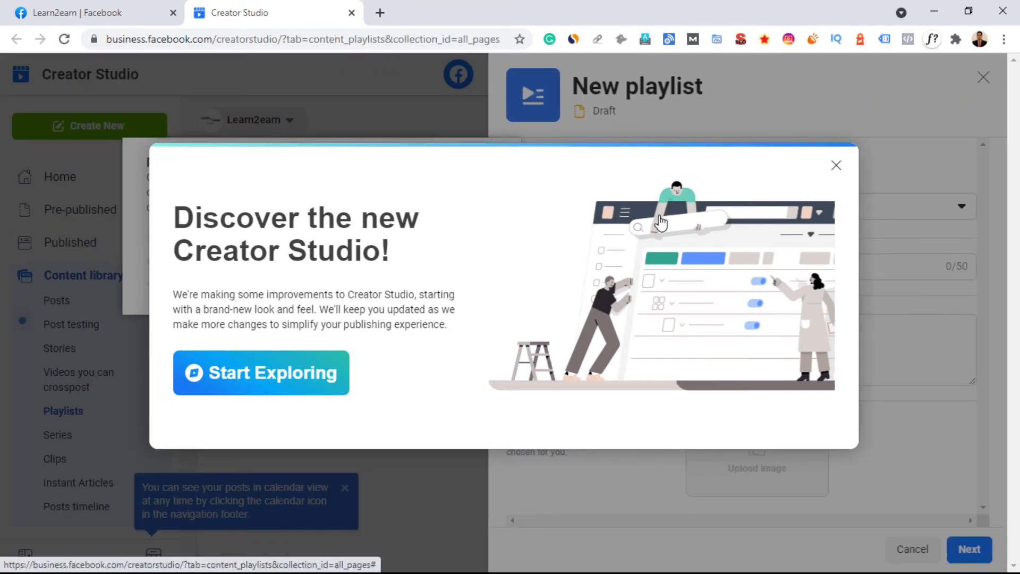
left_click(143, 15)
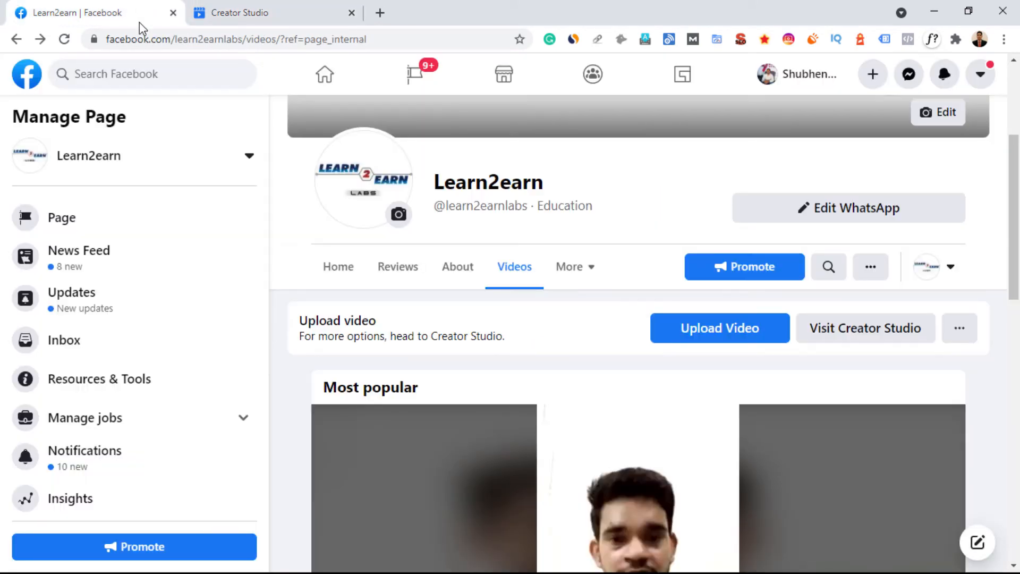
left_click(958, 325)
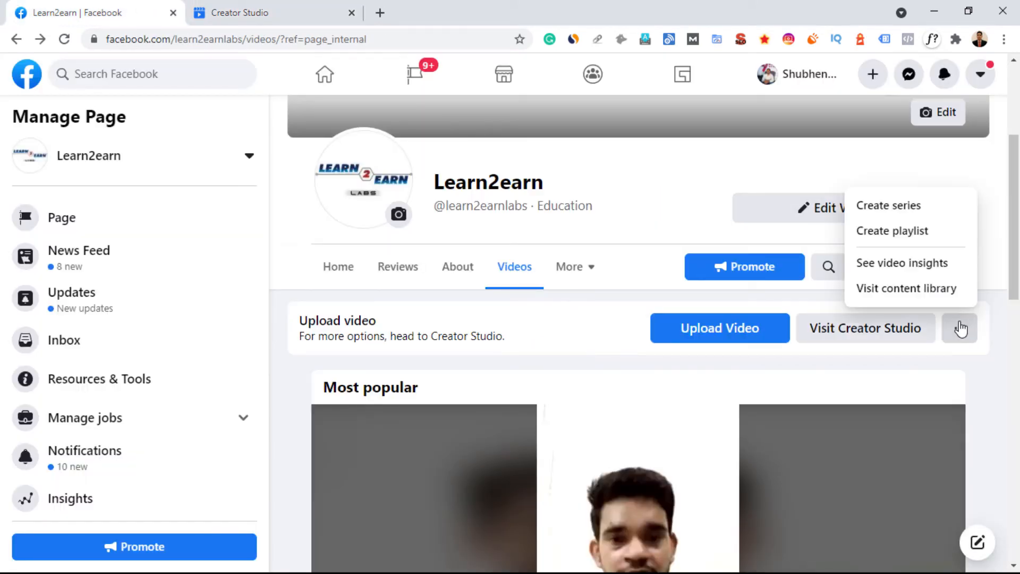
left_click(910, 213)
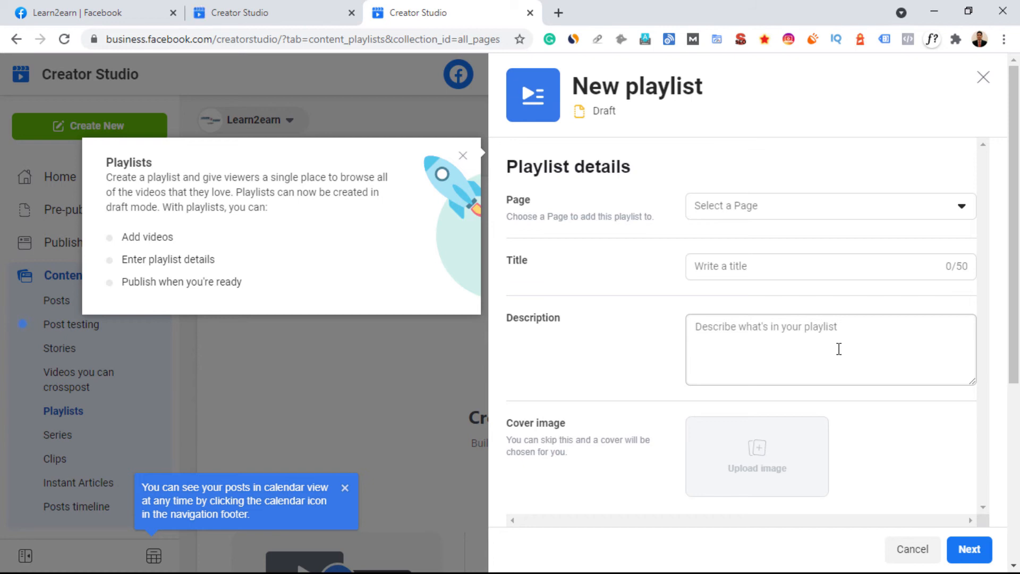
- Title the new playlist Facebook Ads and assign it to the Learn2earn page
left_click(777, 261)
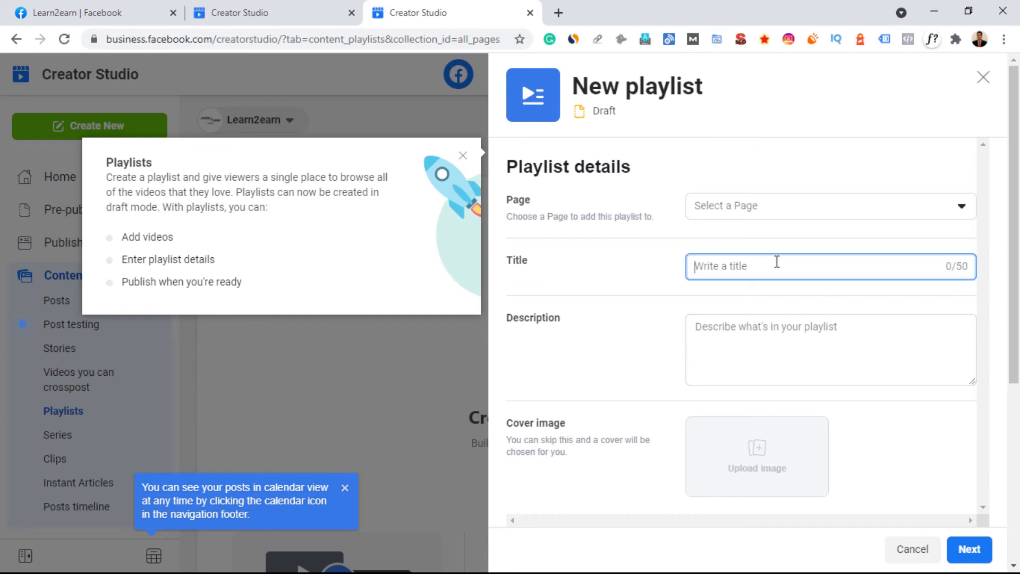
type("Facebook Ads")
left_click(765, 210)
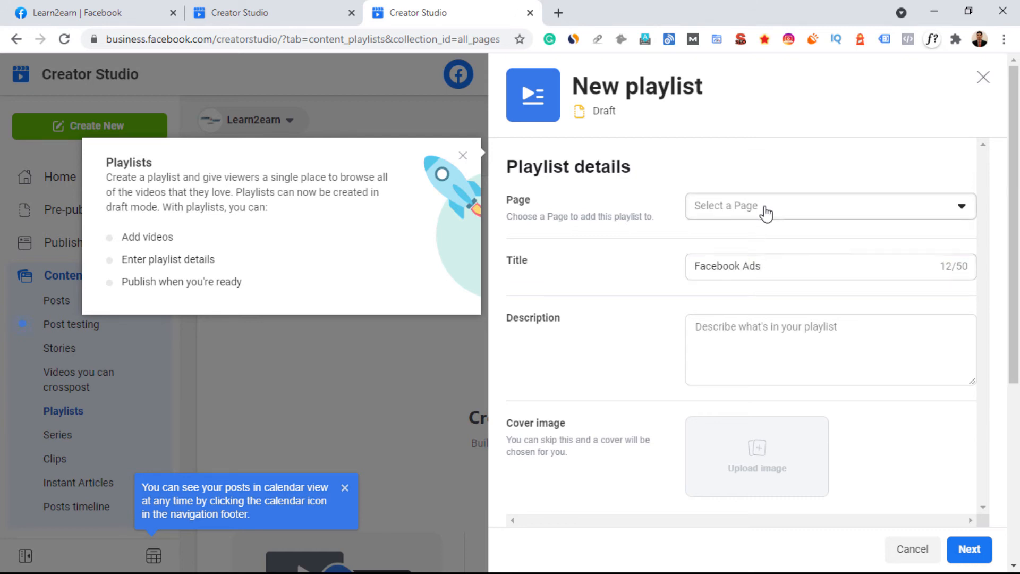
left_click(769, 245)
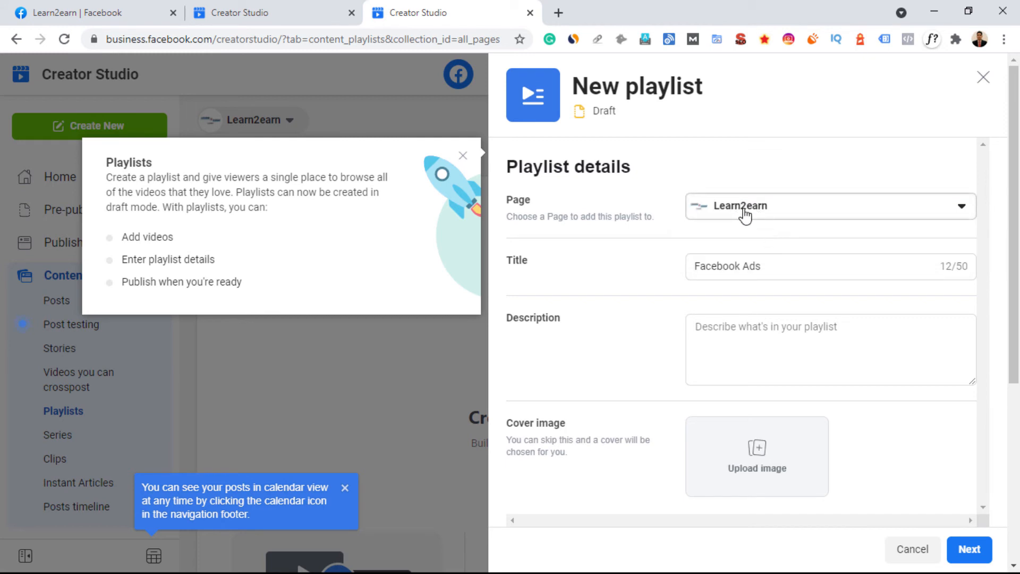
- Leave the playlist form, discarding the unfinished playlist, and switch back to the Learn2earn videos on Facebook
left_click(744, 330)
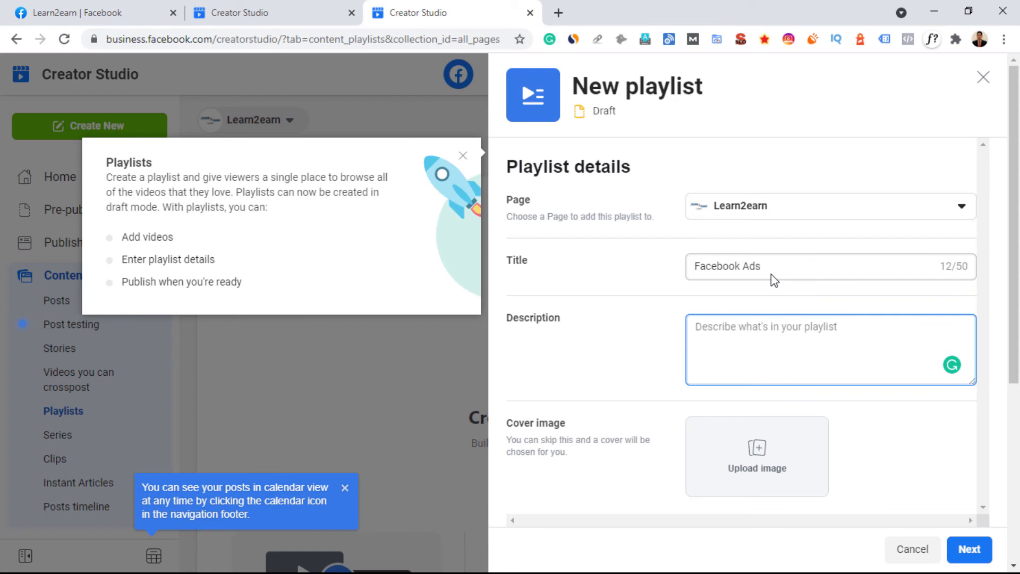
key("Escape")
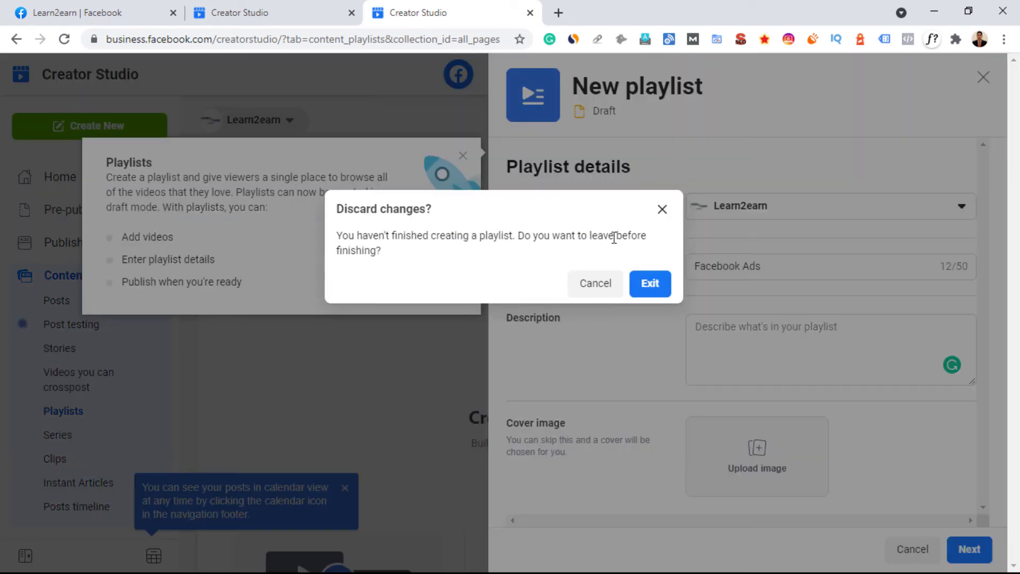
left_click(602, 285)
key("Escape")
left_click(650, 283)
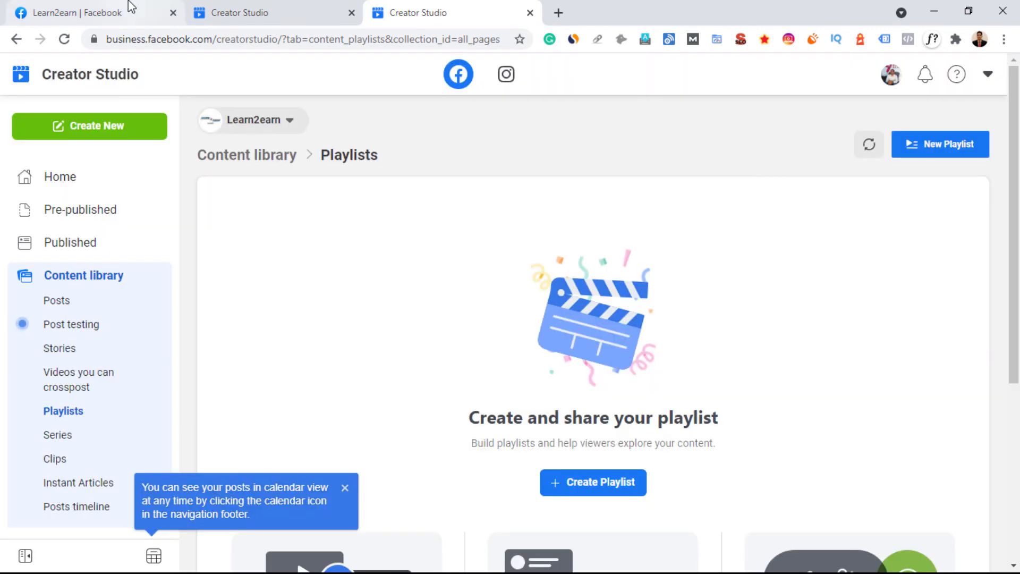
left_click(130, 7)
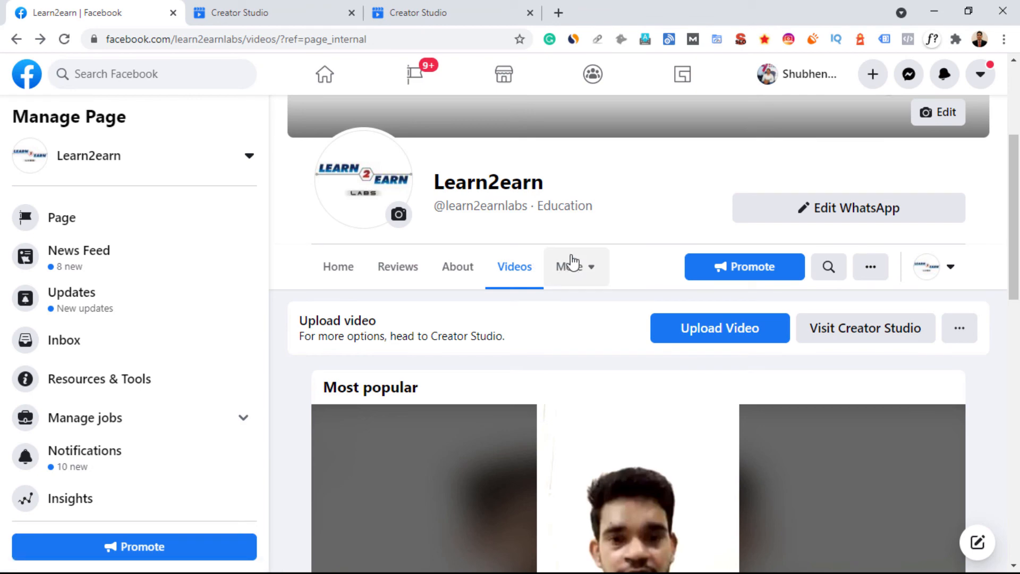
- Open the settings for the page's templates and tabs and examine the tab list and the other page settings categories
mouse_move(1014, 185)
left_mouse_down()
mouse_move(1015, 201)
mouse_move(1013, 187)
left_mouse_up()
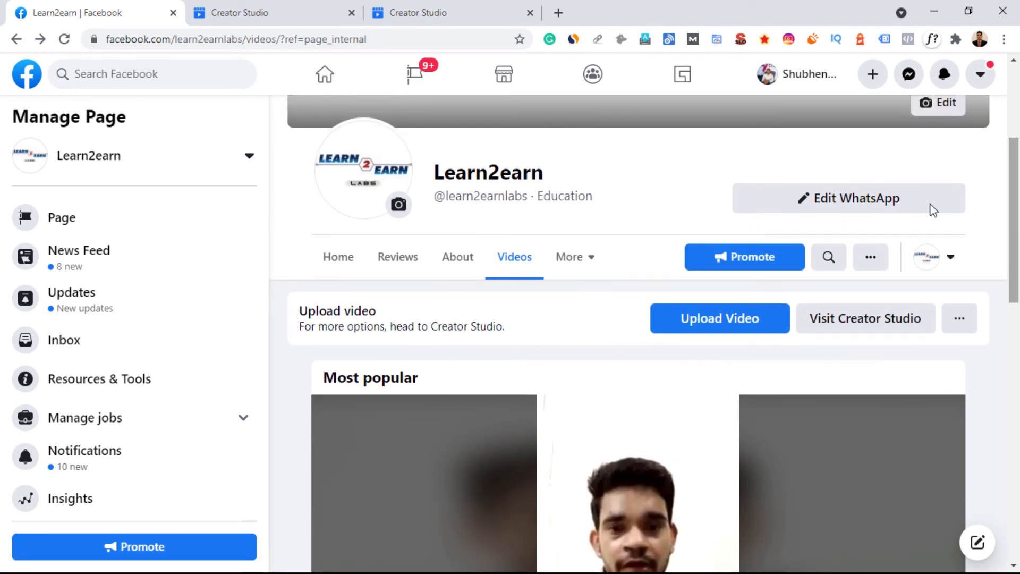
left_click(576, 257)
left_click(597, 422)
scroll(706, 337, "down", 4)
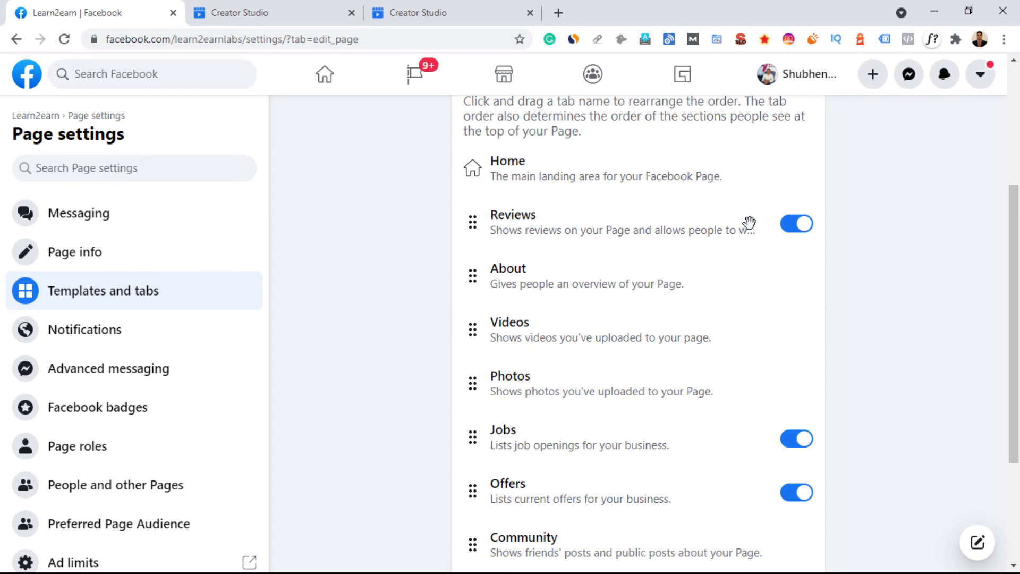
scroll(103, 405, "down", 5)
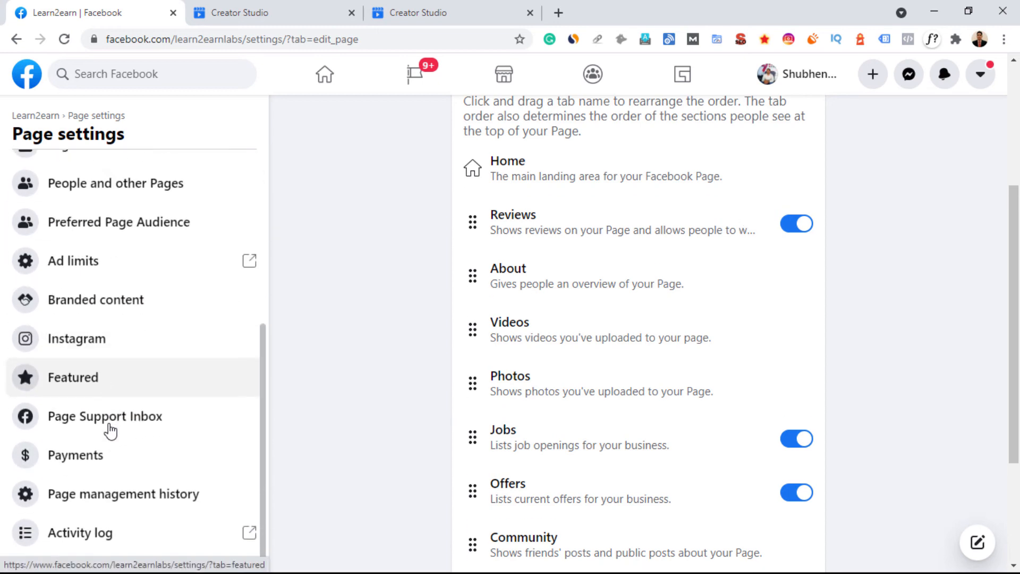
scroll(115, 244, "up", 3)
scroll(116, 245, "up", 3)
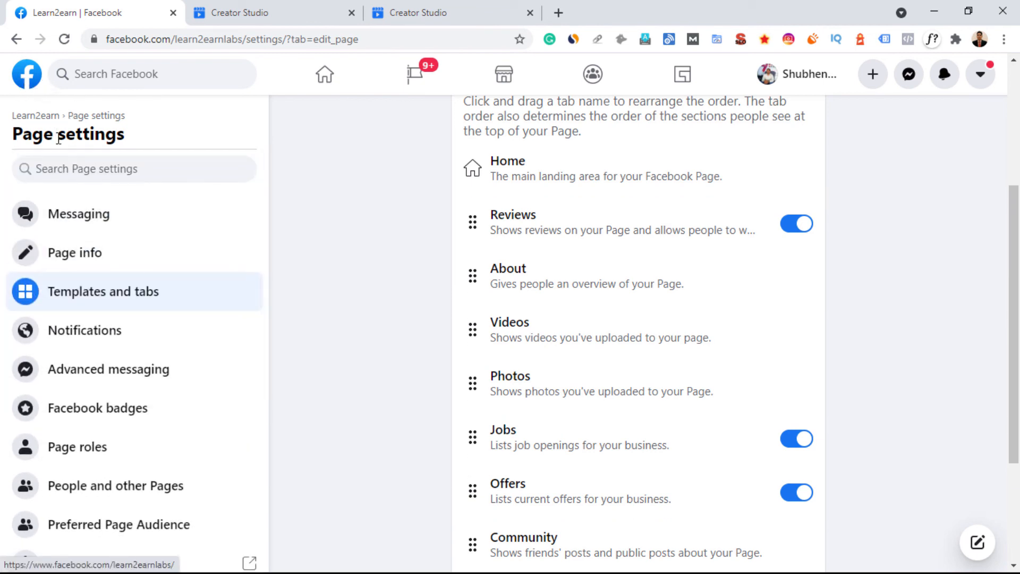
- Go back to the page, open its insights and examine the overview and the performance of its videos
left_click(17, 40)
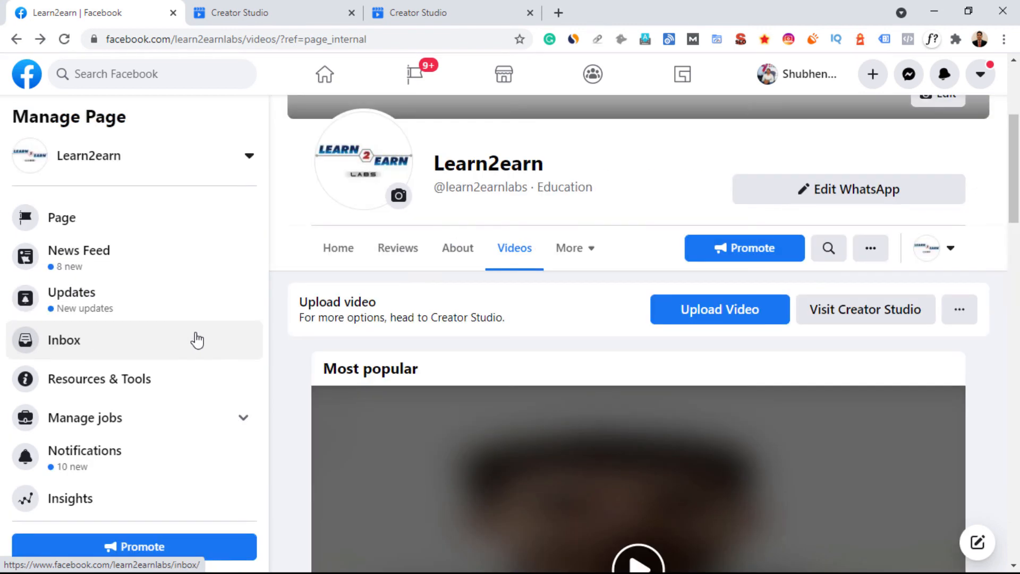
scroll(159, 423, "down", 3)
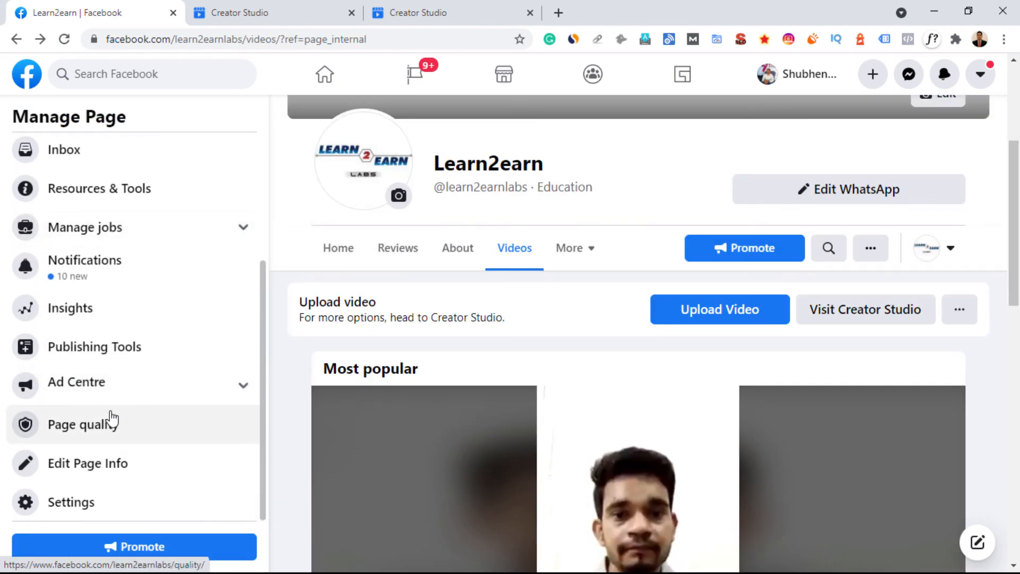
left_click(74, 311)
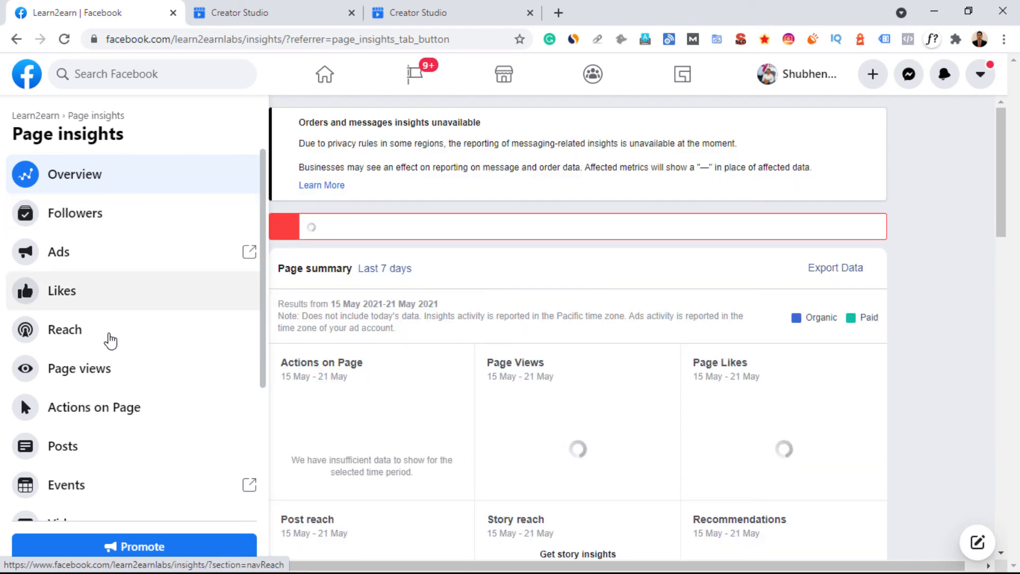
scroll(125, 382, "down", 1)
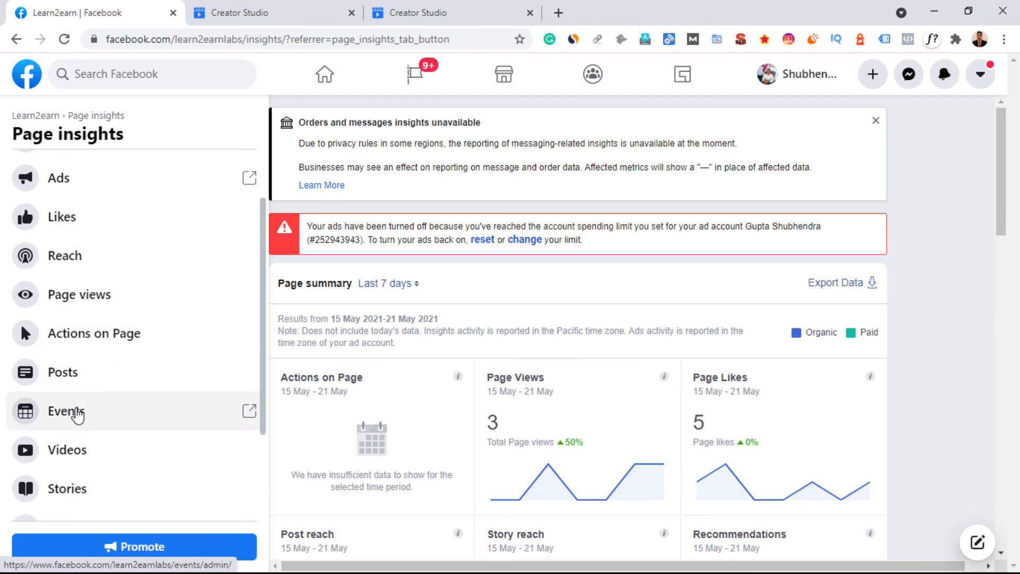
scroll(75, 415, "down", 1)
left_click(94, 384)
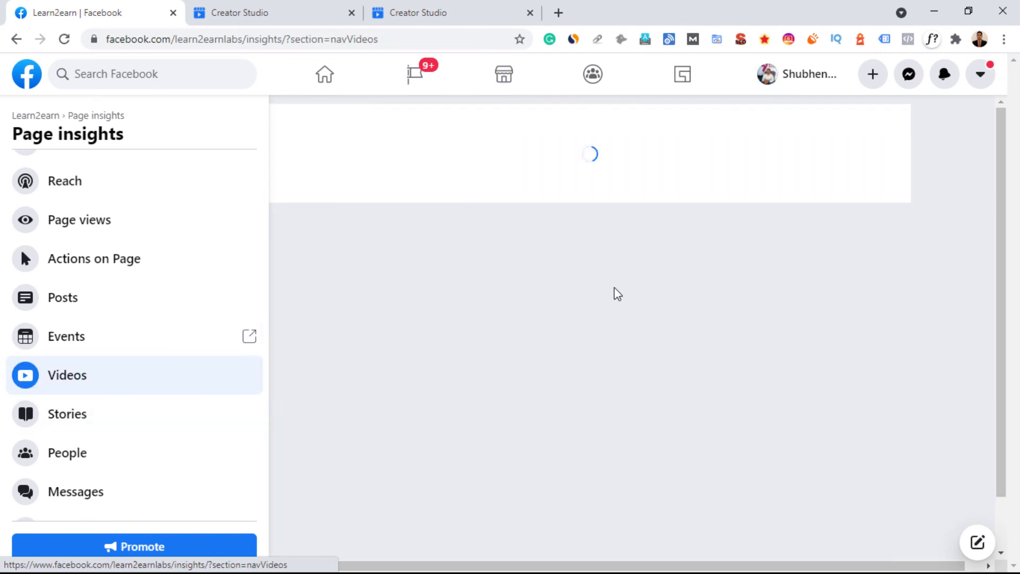
scroll(632, 342, "down", 5)
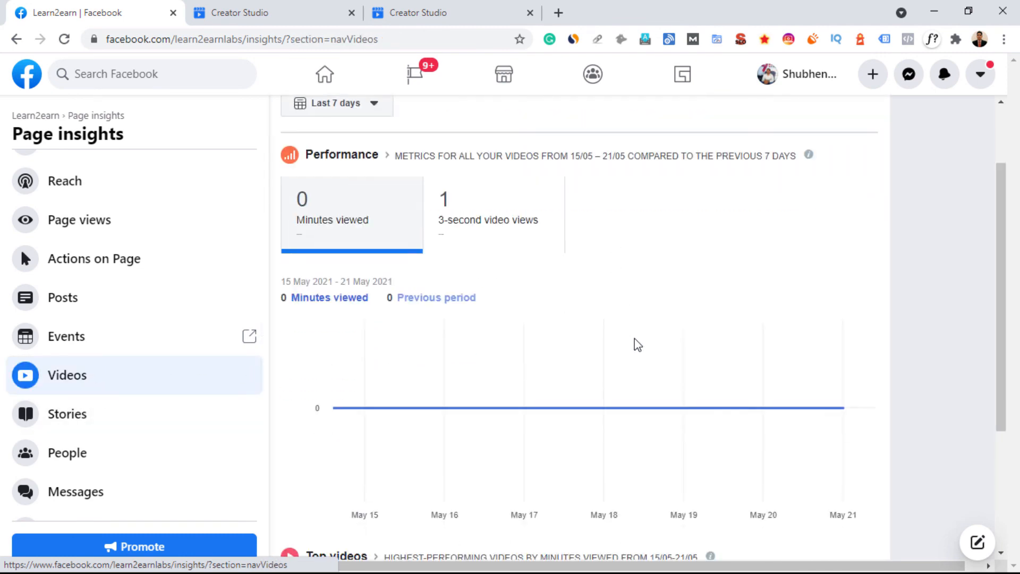